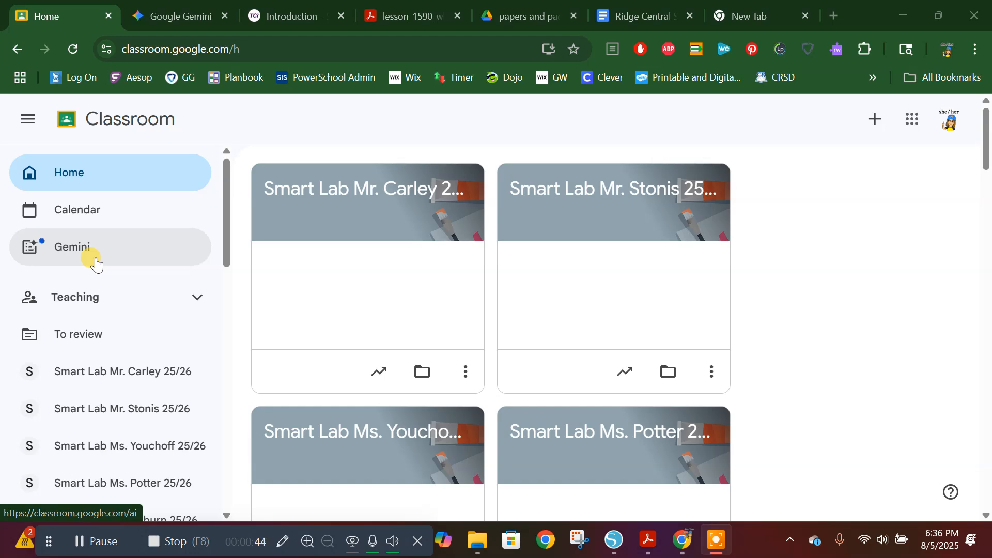
# Step: Open Classroom's Gemini page for educators and browse the full range of AI tools across all categories
pyautogui.click(61, 255)
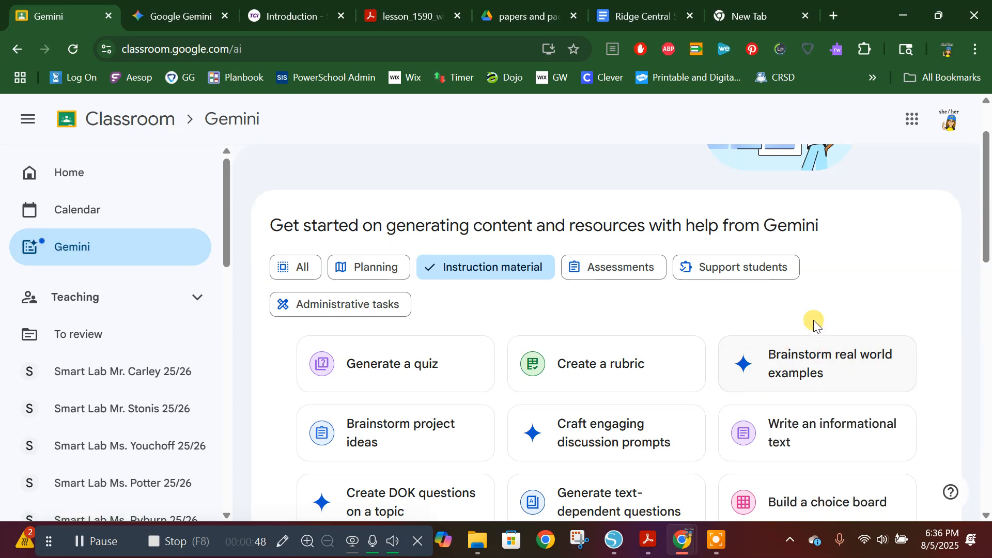
pyautogui.click(287, 272)
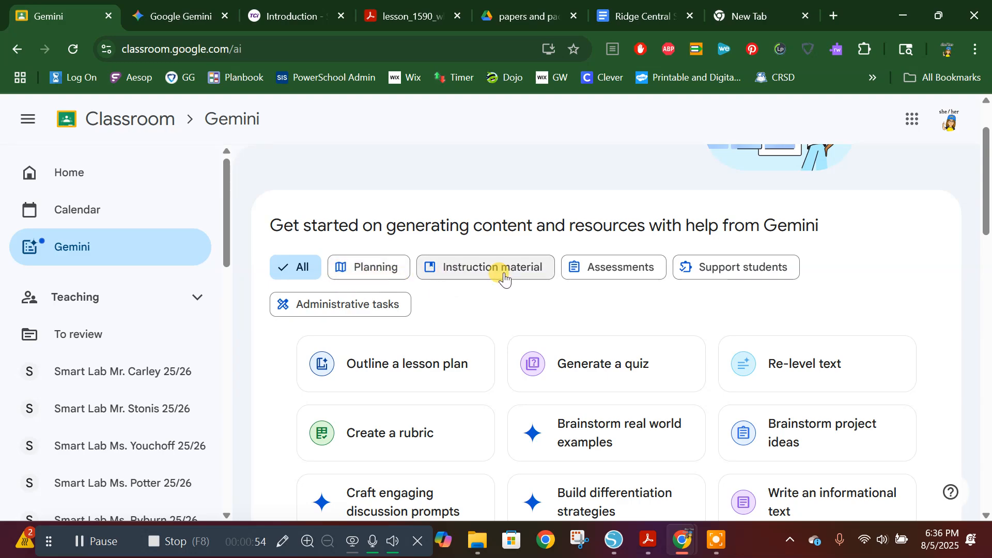
pyautogui.scroll(-10, 739, 364)
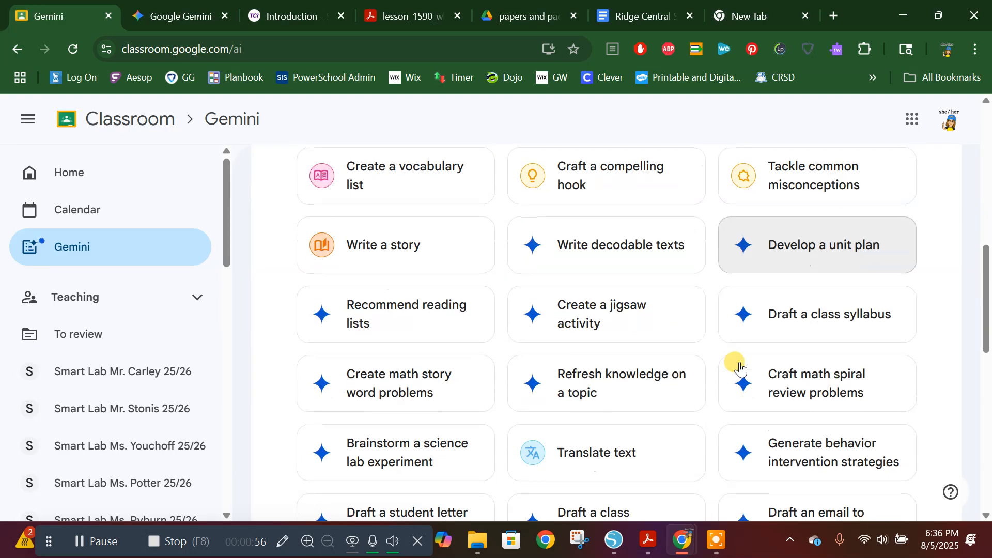
pyautogui.scroll(-7, 740, 364)
pyautogui.scroll(7, 741, 367)
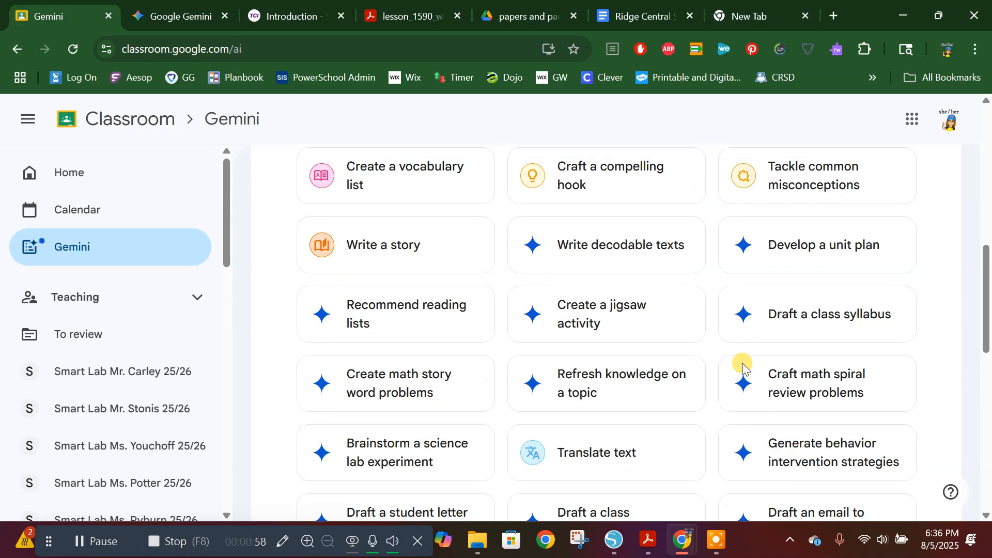
pyautogui.scroll(1, 743, 368)
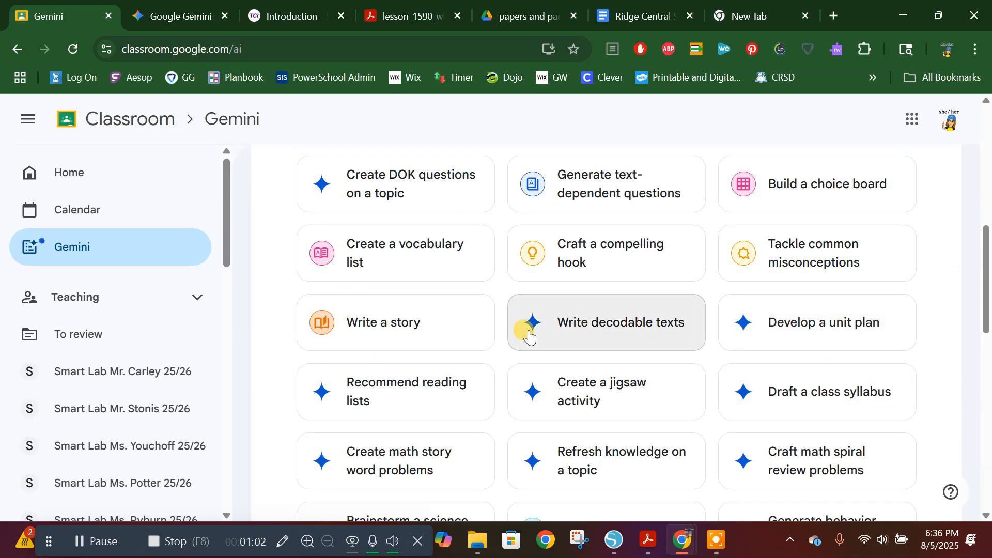
# Step: Preview the Write decodable texts tool and return to Classroom's Gemini tool list
pyautogui.click(571, 325)
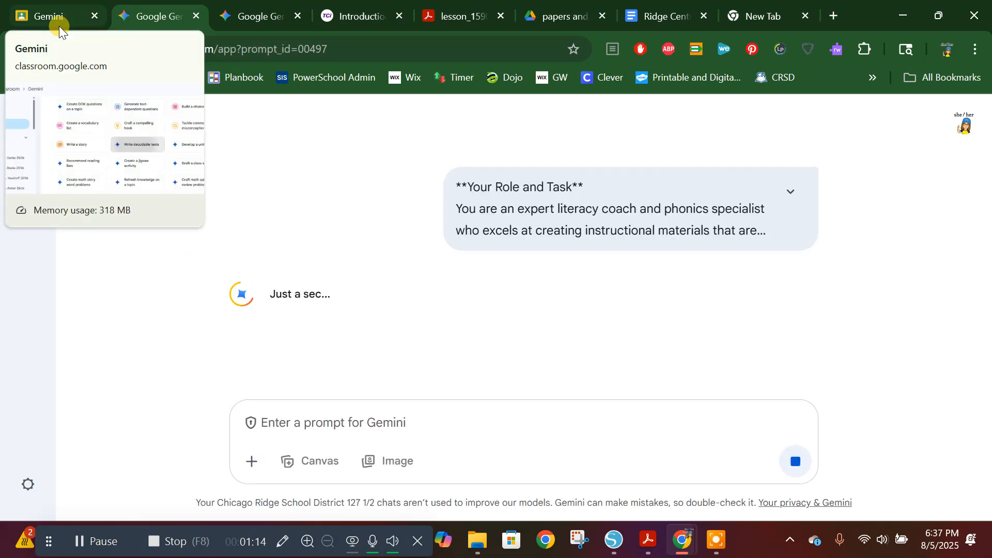
pyautogui.click(59, 25)
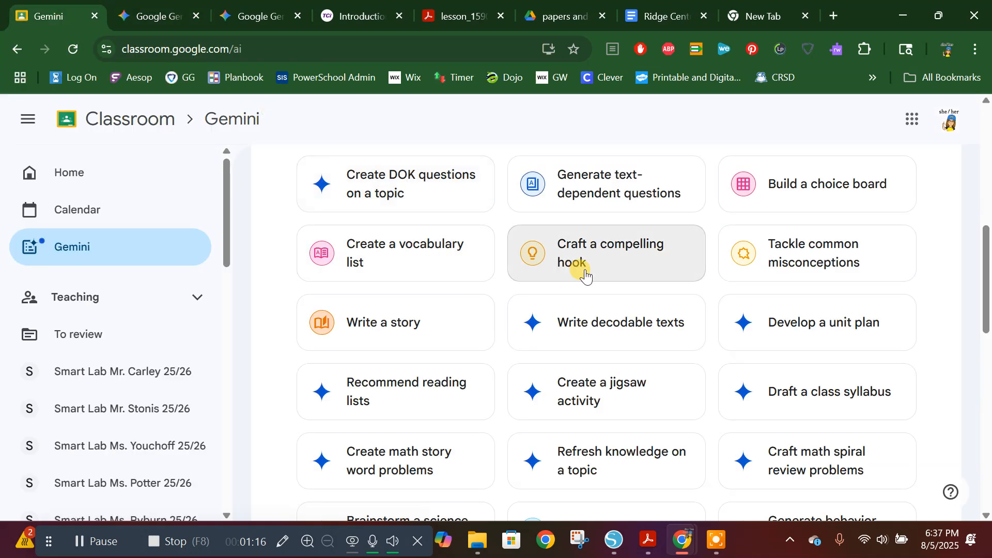
# Step: Filter the Gemini tools to Support students and open the Re-level text tool
pyautogui.scroll(4, 590, 279)
pyautogui.scroll(5, 590, 279)
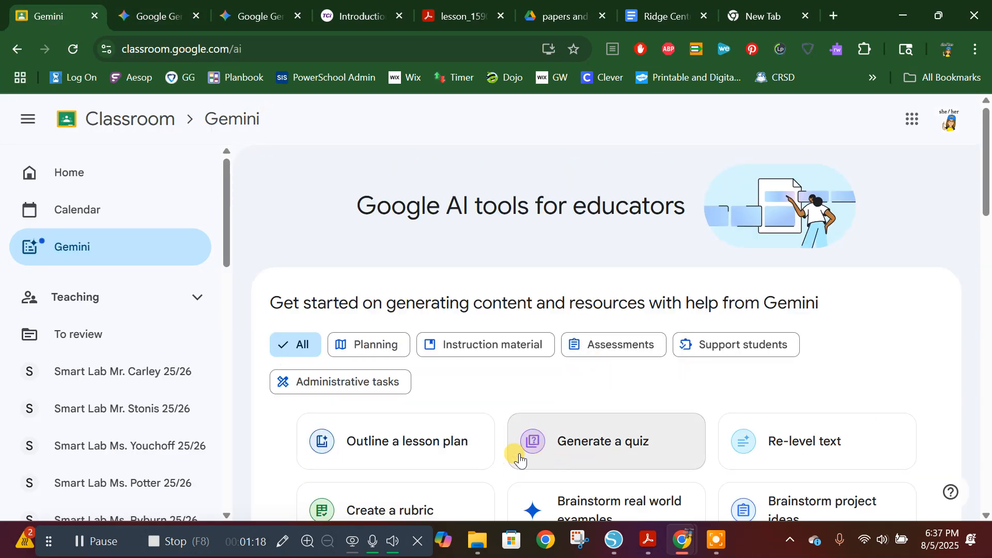
pyautogui.click(716, 348)
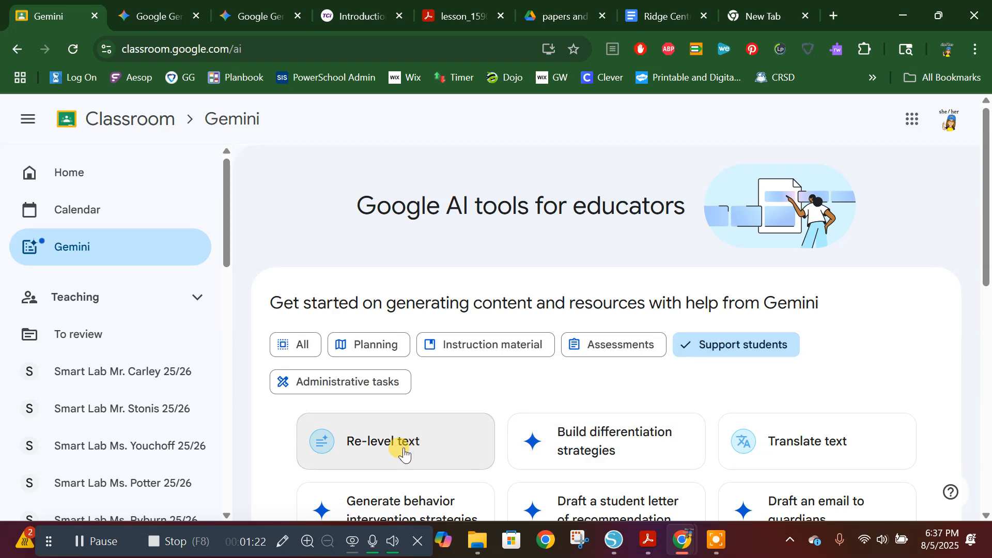
pyautogui.scroll(-1, 836, 430)
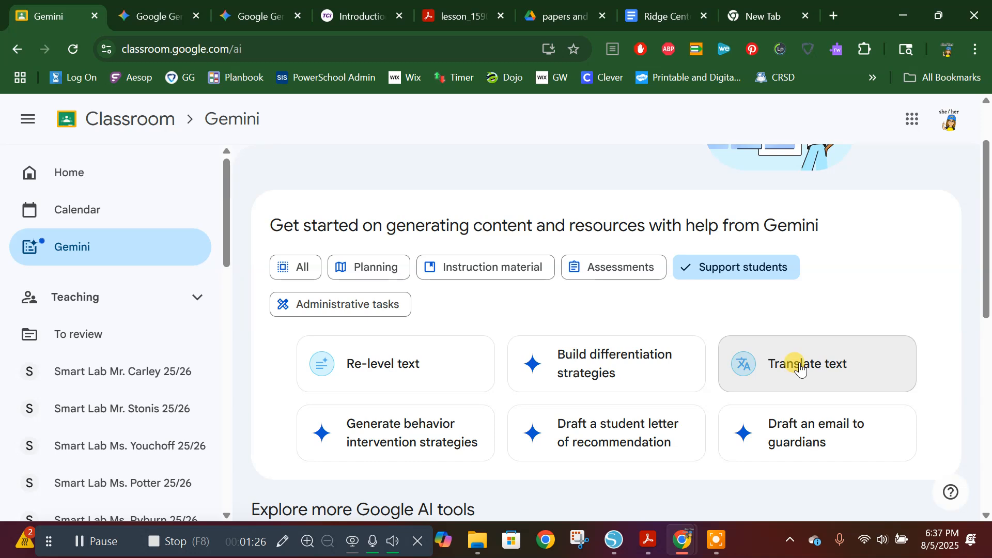
pyautogui.click(396, 381)
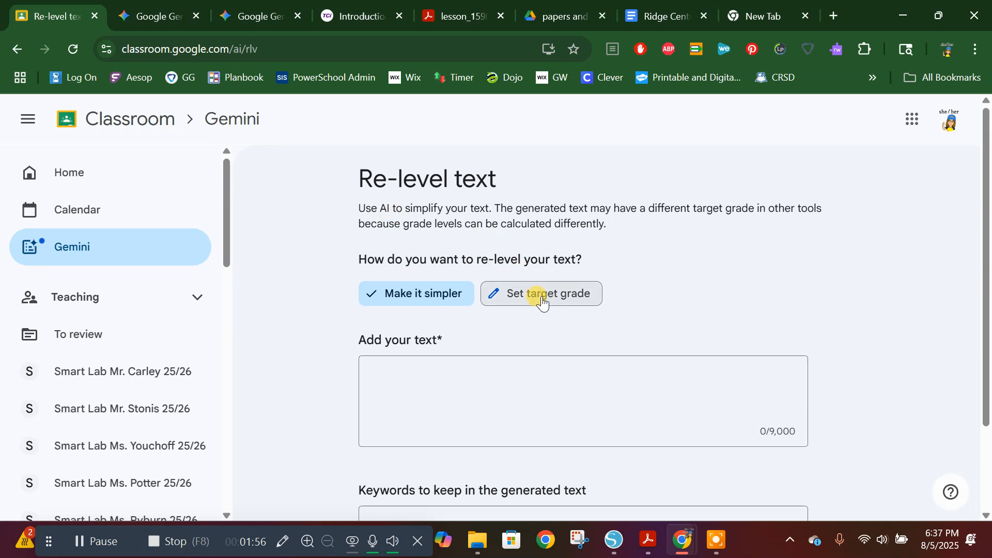
# Step: Choose to re-level the text by target grade and set the target grade to 3
pyautogui.click(527, 292)
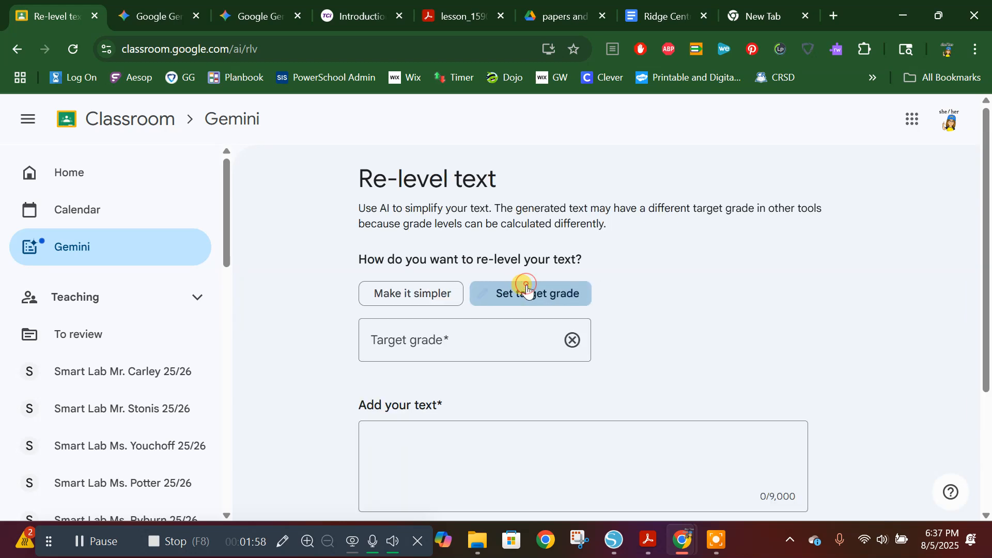
pyautogui.click(437, 344)
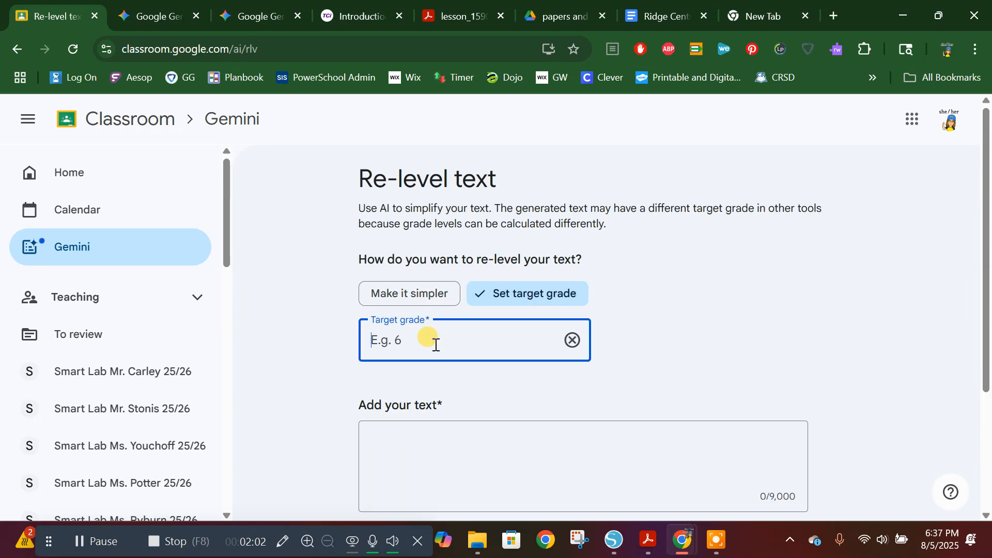
pyautogui.write('3')
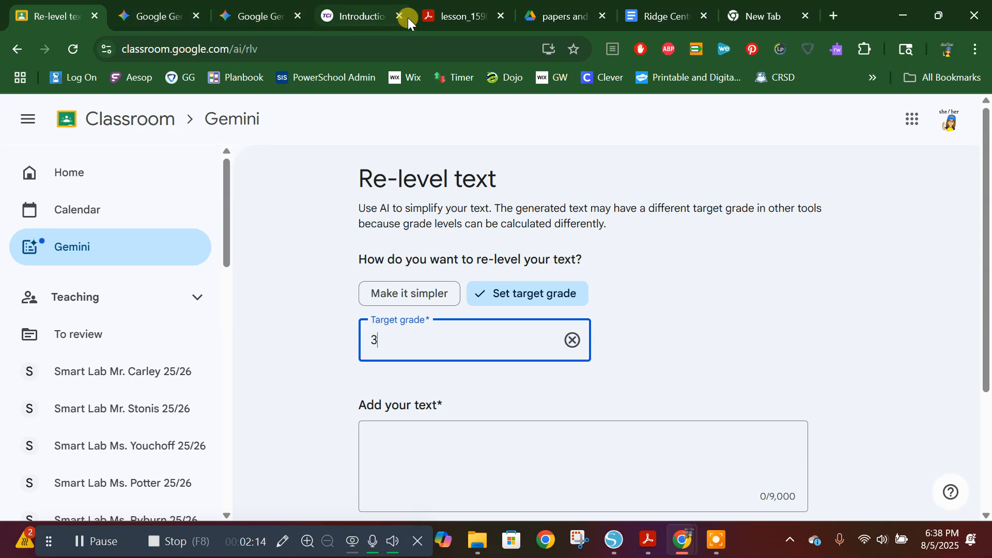
# Step: Look over the Introduction reading of Lesson 1 - What Is Matter Made Of? on the TCI site and locate its Print Text option
pyautogui.click(364, 18)
pyautogui.scroll(-5, 475, 339)
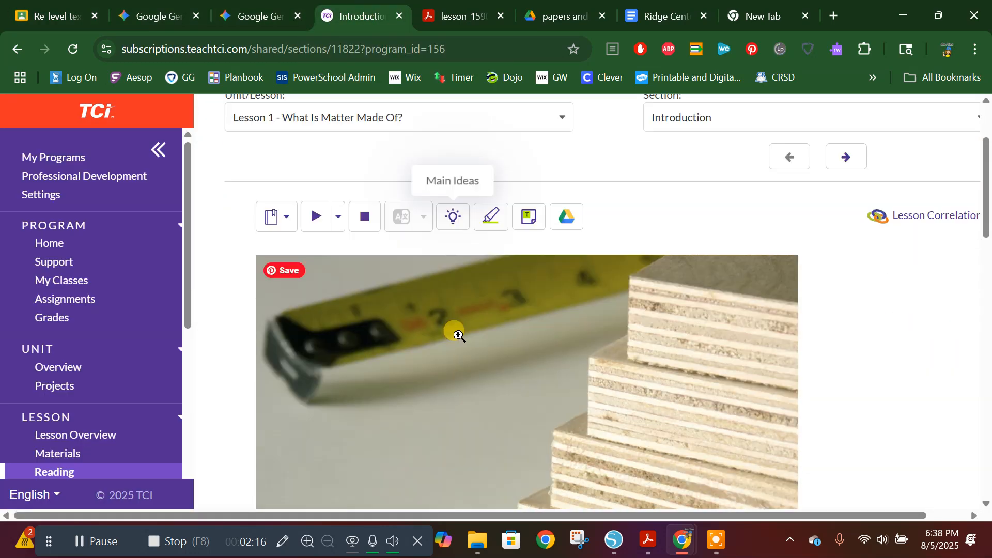
pyautogui.scroll(5, 594, 206)
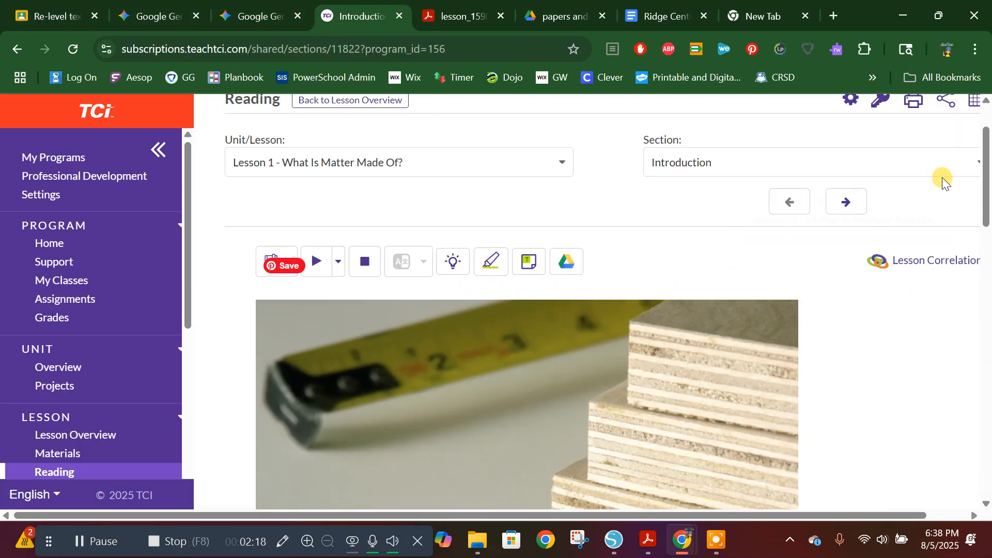
pyautogui.scroll(2, 827, 207)
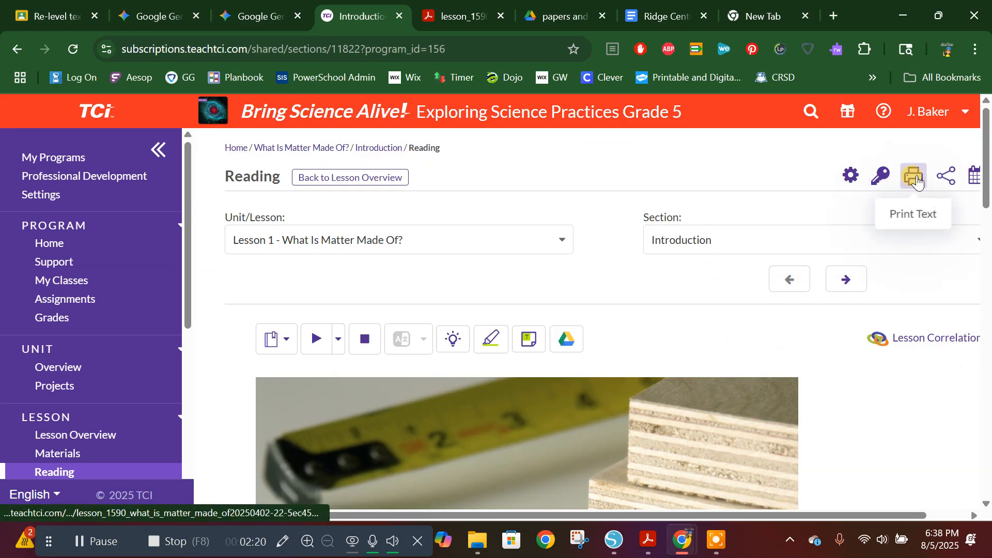
# Step: In the lesson PDF, copy the text from the start of page 2 through the end of section 1, Matter Is Made of Particles
pyautogui.click(448, 15)
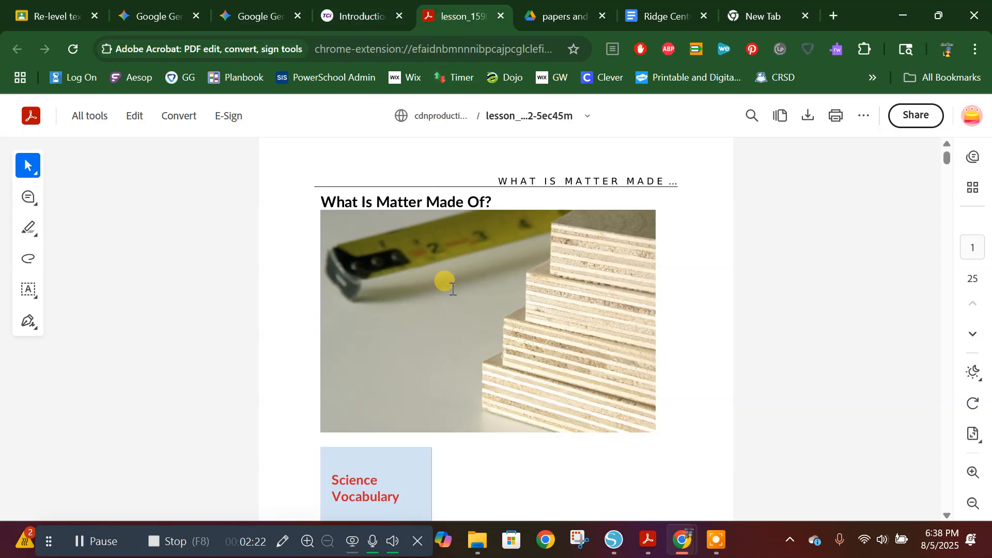
pyautogui.scroll(-10, 455, 286)
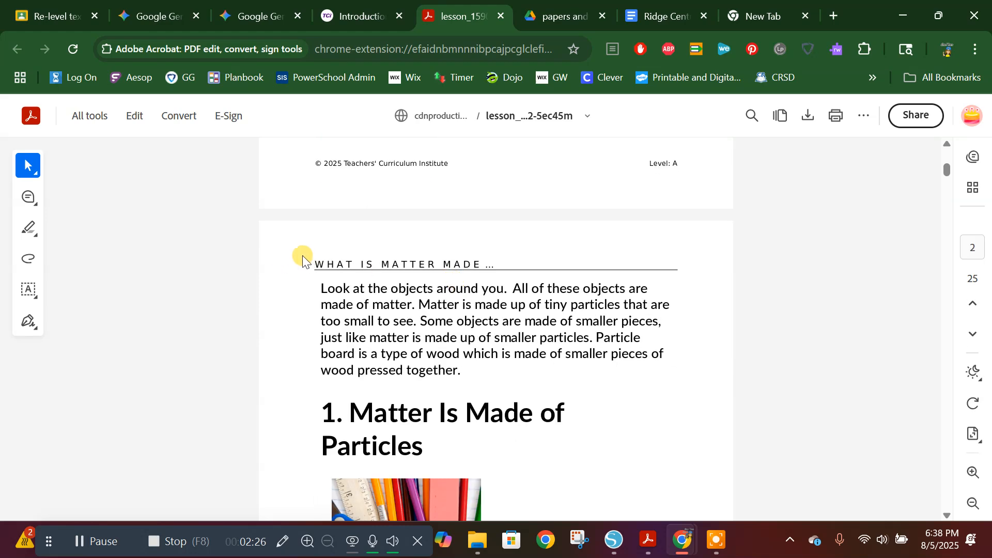
pyautogui.moveTo(302, 257); pyautogui.dragTo(653, 323)
pyautogui.scroll(-6, 569, 282)
pyautogui.scroll(-10, 569, 290)
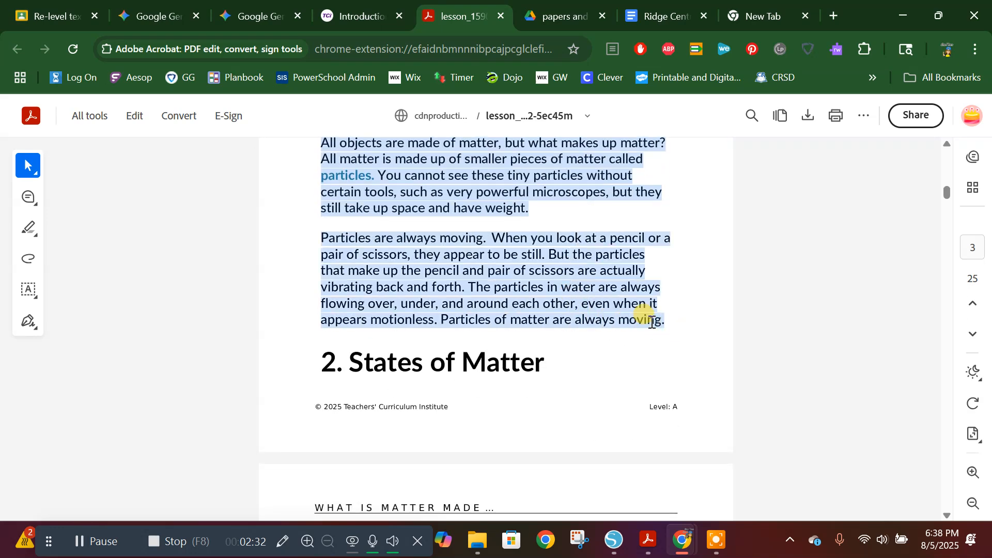
pyautogui.rightClick(564, 305)
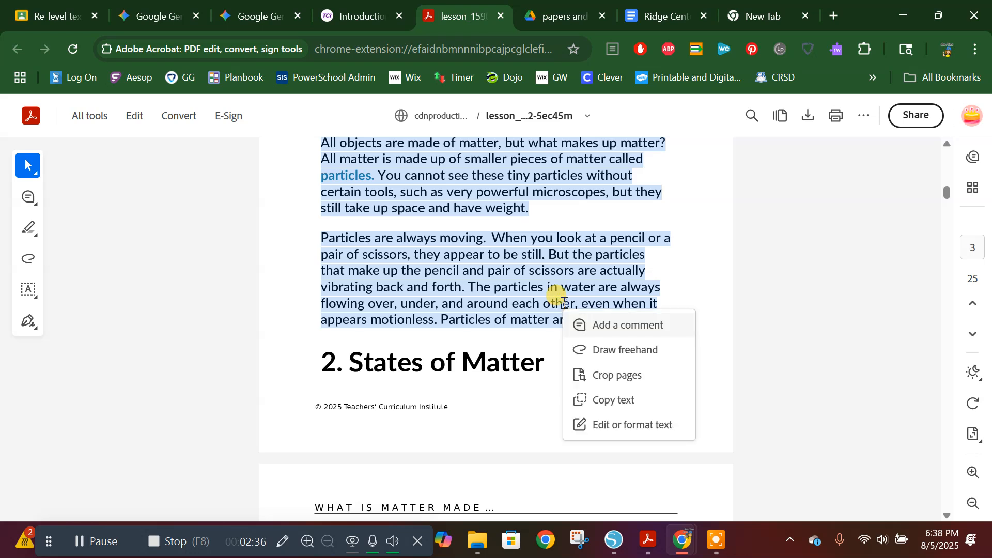
pyautogui.click(623, 401)
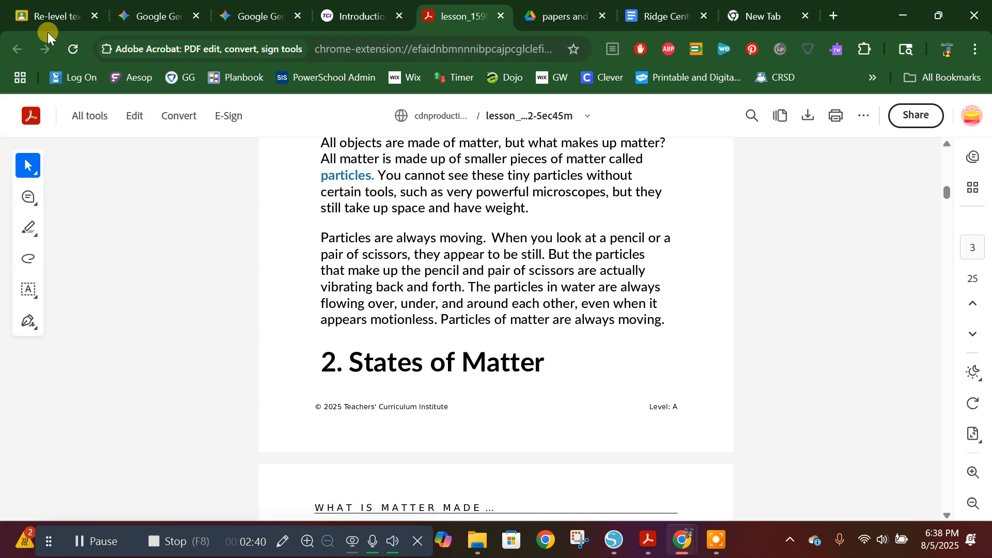
# Step: Paste the copied lesson passage as the source text in Classroom's Re-level text form
pyautogui.click(43, 18)
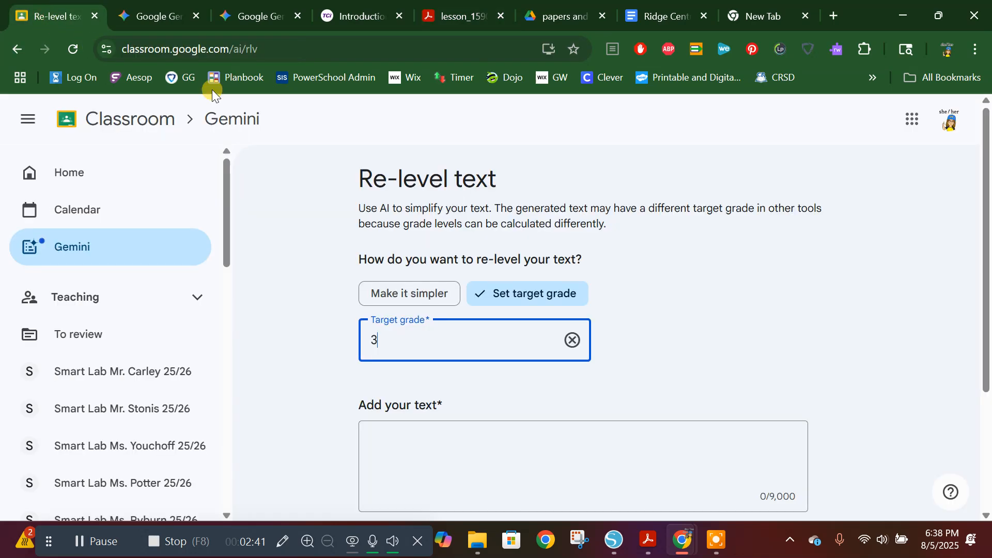
pyautogui.click(500, 443)
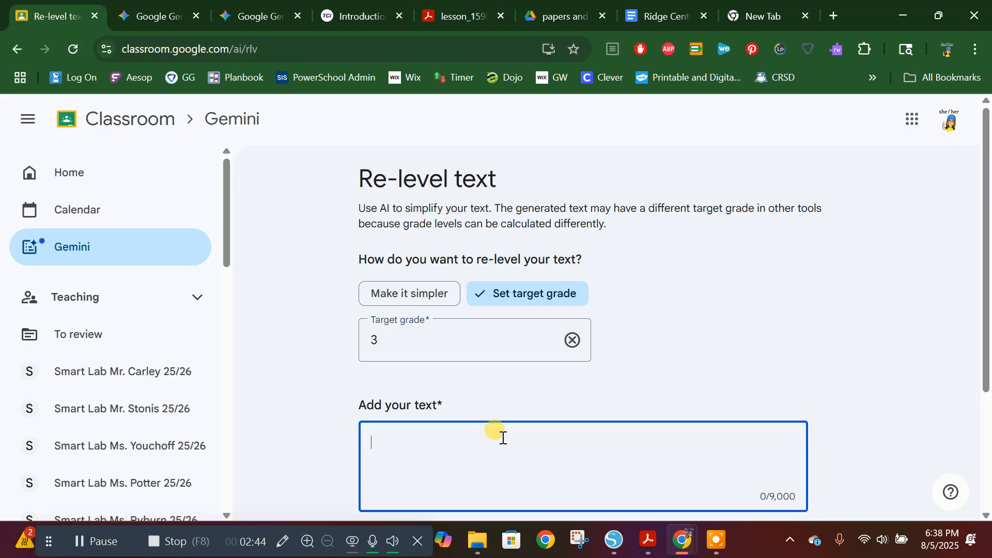
pyautogui.scroll(-1, 500, 437)
pyautogui.rightClick(473, 377)
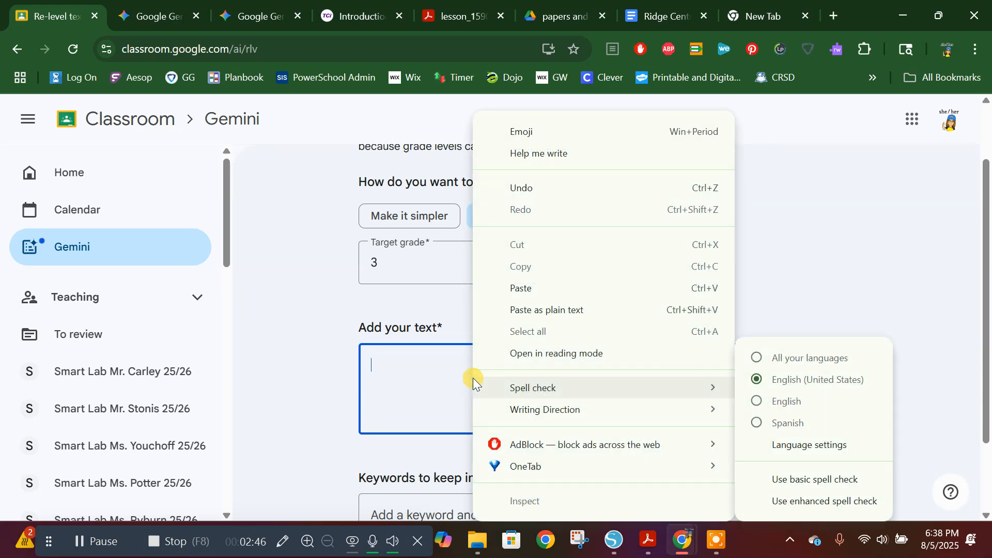
pyautogui.click(553, 289)
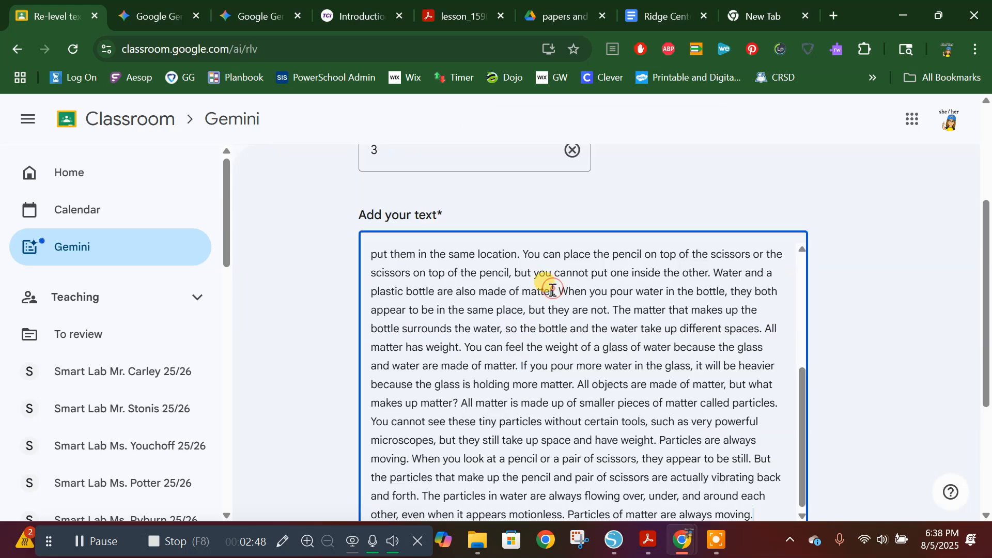
pyautogui.scroll(-3, 542, 284)
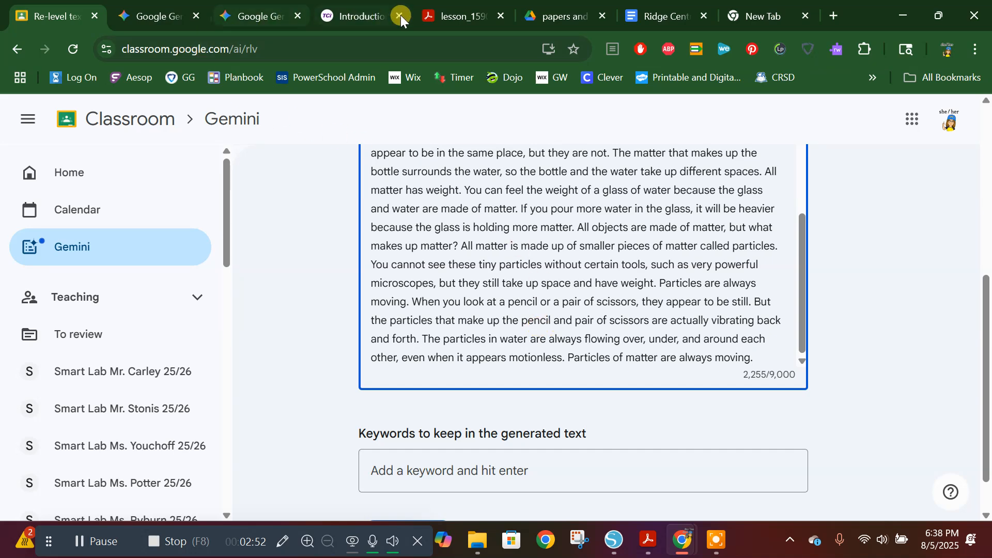
# Step: Review the lesson PDF for highlighted vocabulary words that should be kept as keywords
pyautogui.click(448, 15)
pyautogui.scroll(10, 554, 339)
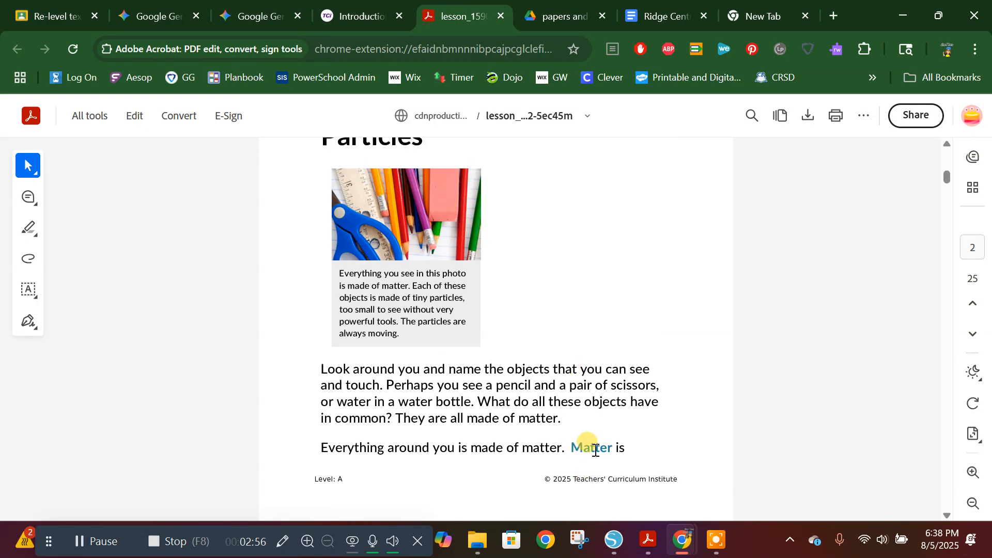
pyautogui.scroll(-2, 579, 414)
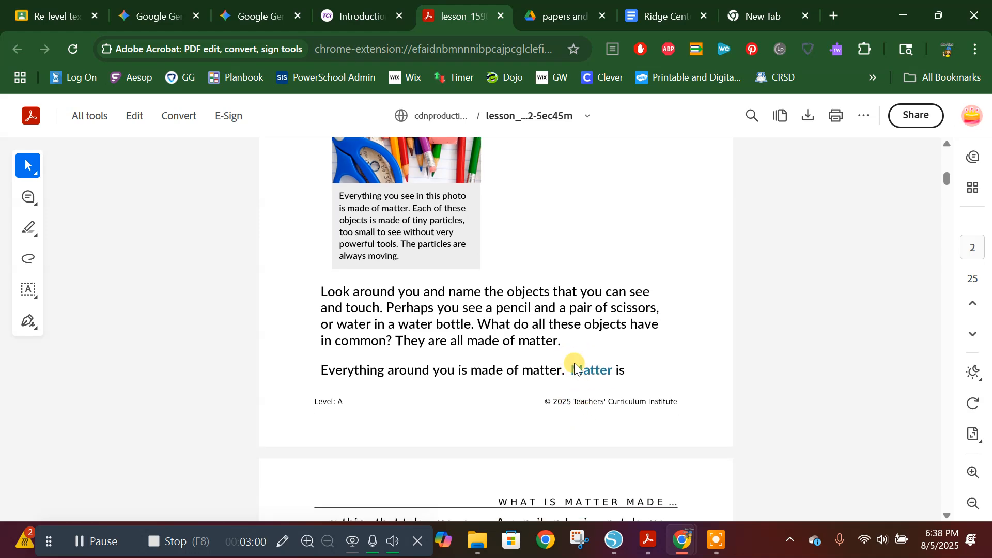
pyautogui.scroll(7, 576, 361)
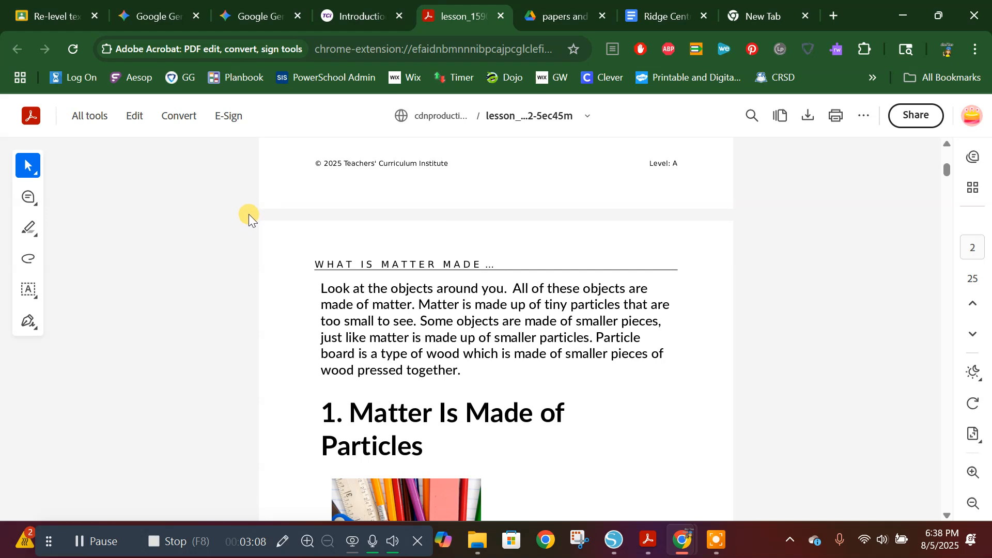
# Step: Enter "matter" as the keyword to keep in the Re-level text form and generate the re-leveled passage
pyautogui.click(62, 17)
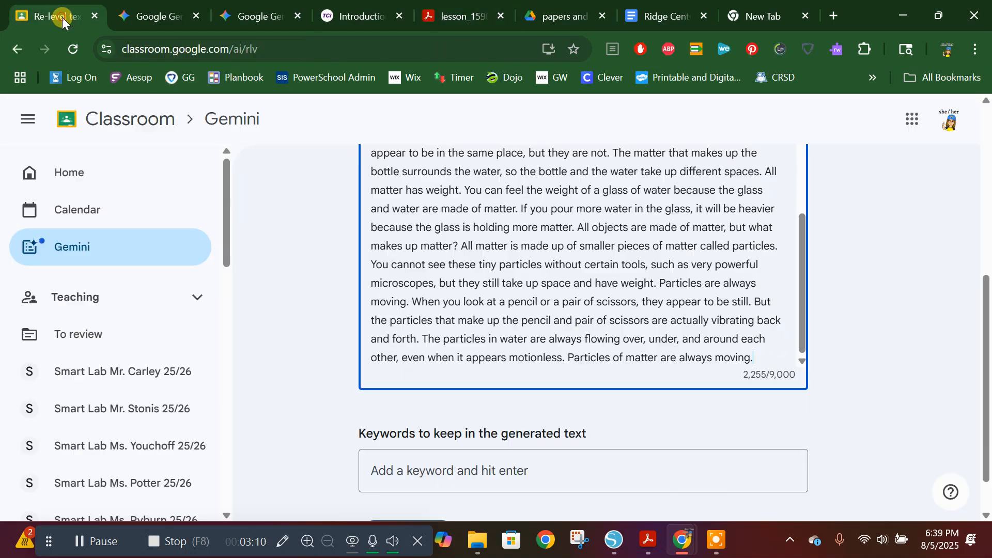
pyautogui.scroll(-3, 466, 336)
pyautogui.click(476, 416)
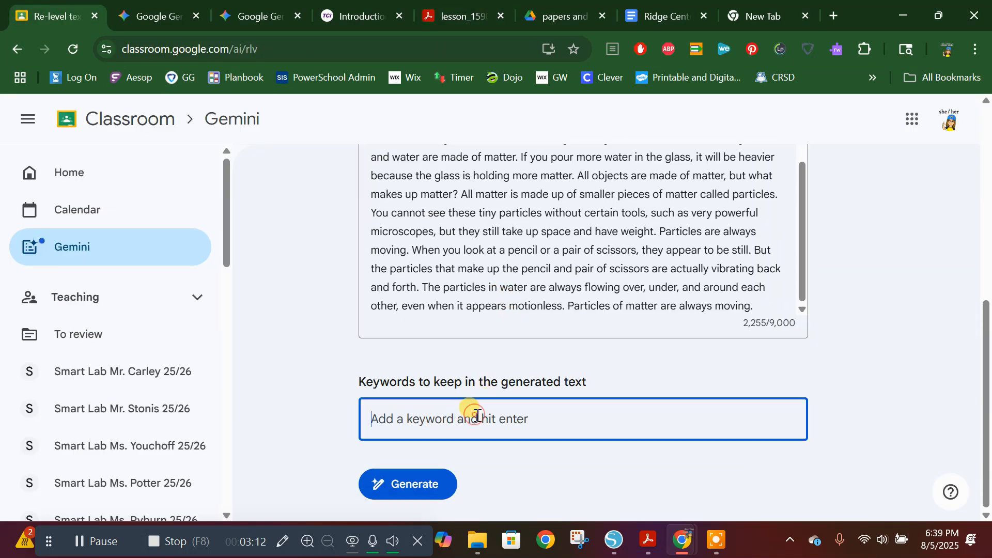
pyautogui.write('matter')
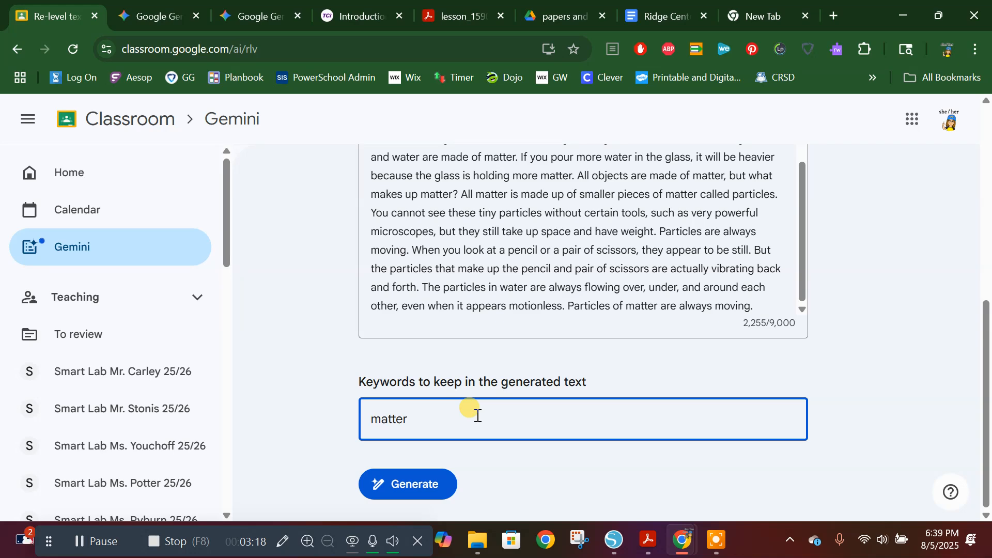
pyautogui.click(401, 495)
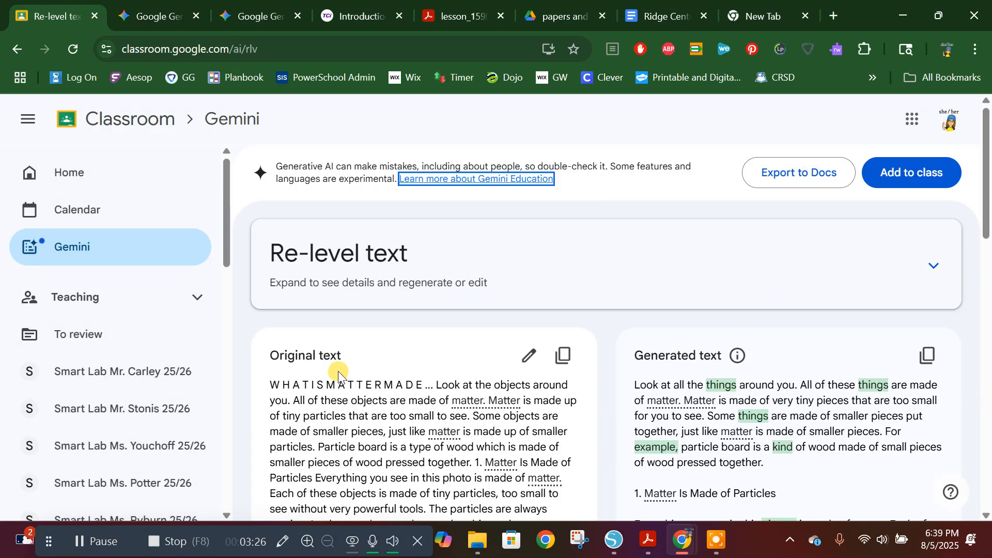
pyautogui.scroll(-1, 779, 376)
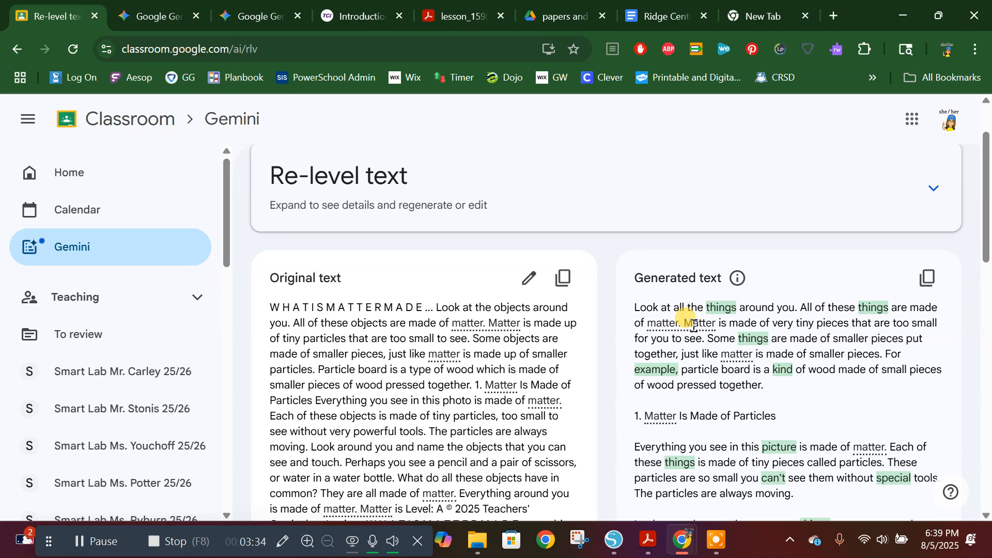
# Step: Review the re-leveled passage alongside the original text, checking the words adjusted for the target grade and the kept keywords
pyautogui.scroll(-10, 693, 324)
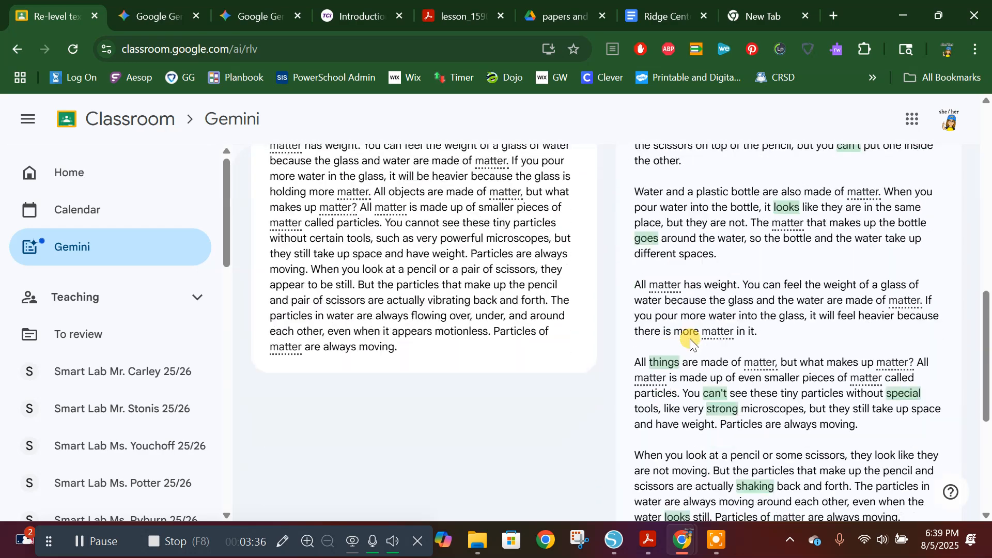
pyautogui.scroll(-4, 692, 341)
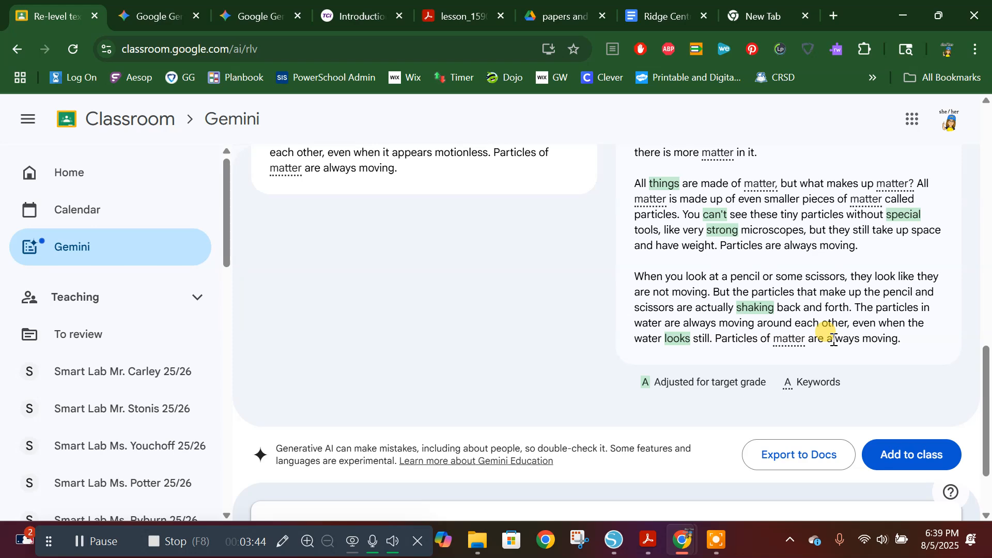
pyautogui.scroll(6, 833, 341)
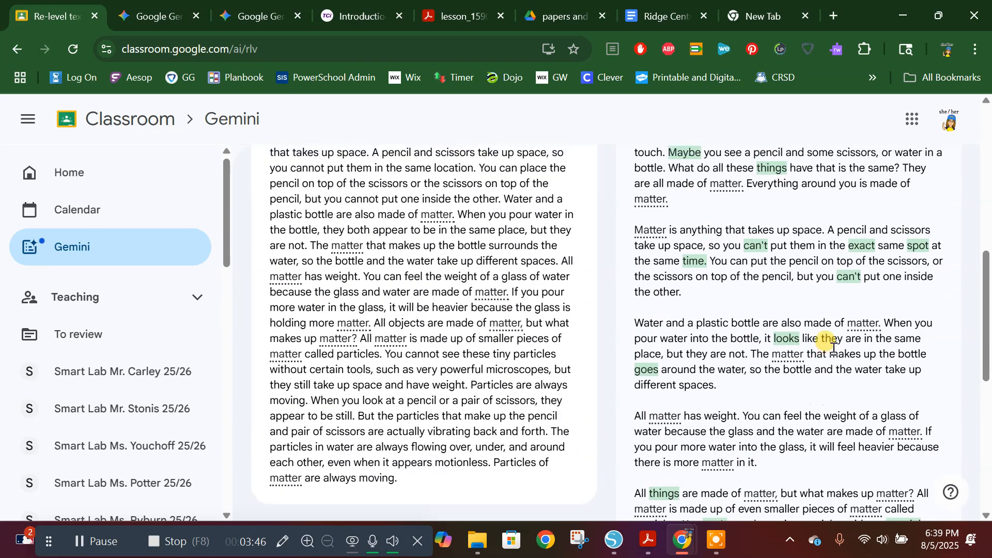
pyautogui.scroll(2, 856, 250)
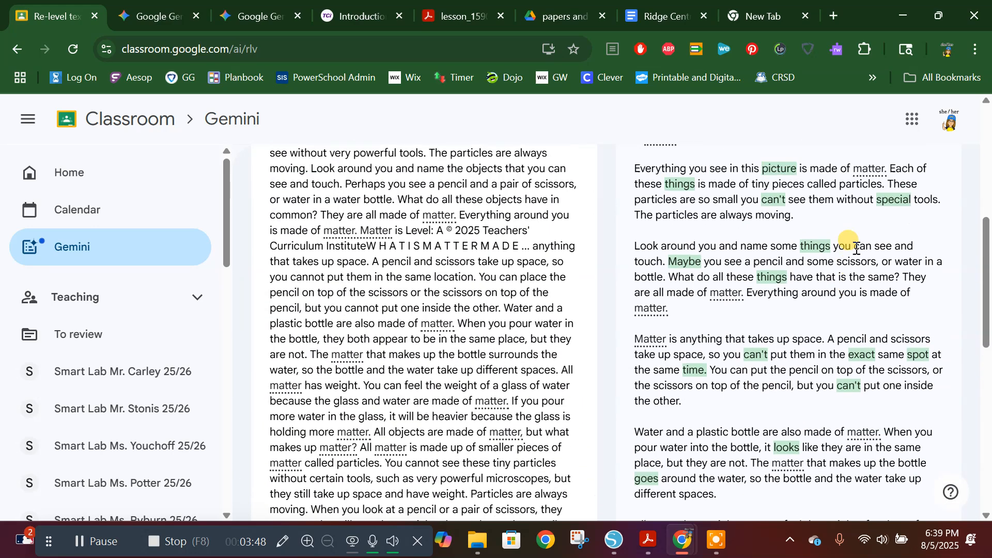
pyautogui.scroll(1, 854, 256)
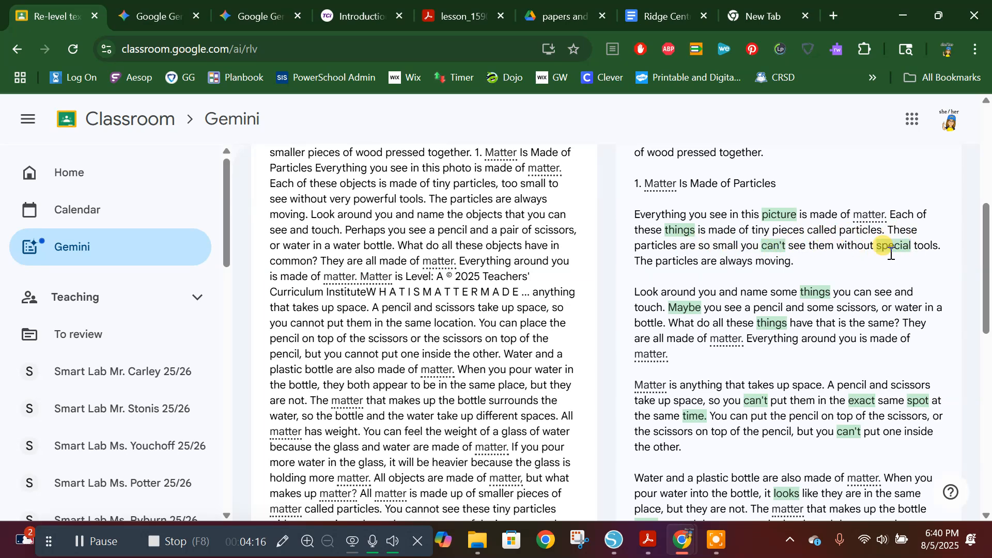
pyautogui.scroll(-10, 858, 278)
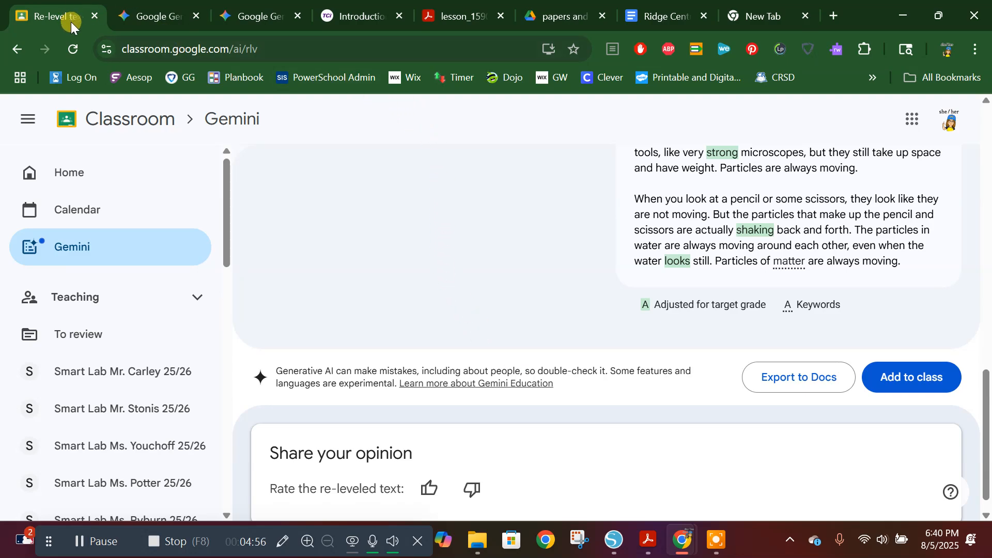
pyautogui.scroll(10, 596, 261)
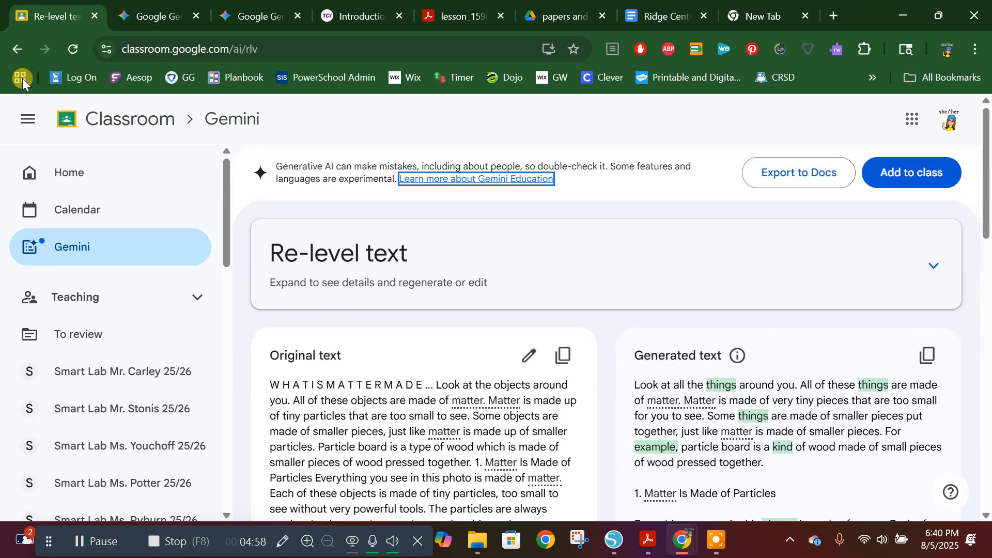
# Step: Leave the Re-level text result, discarding its changes, and open Gemini's Translate text tool
pyautogui.click(13, 49)
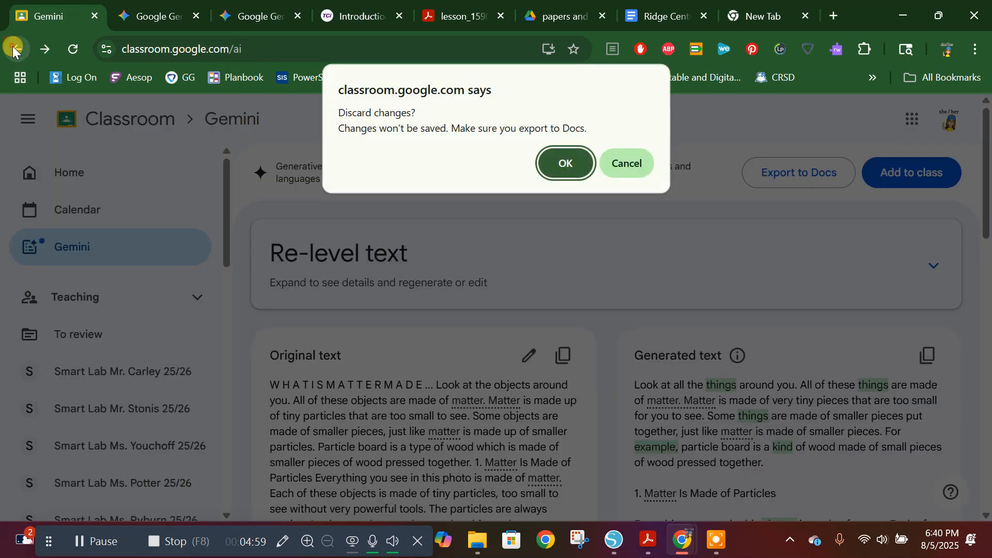
pyautogui.click(569, 161)
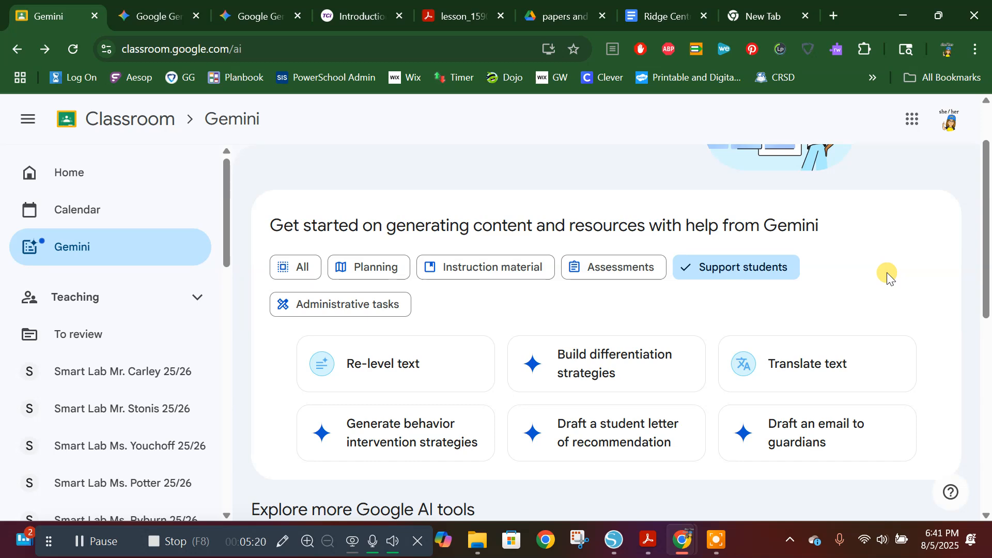
pyautogui.click(819, 365)
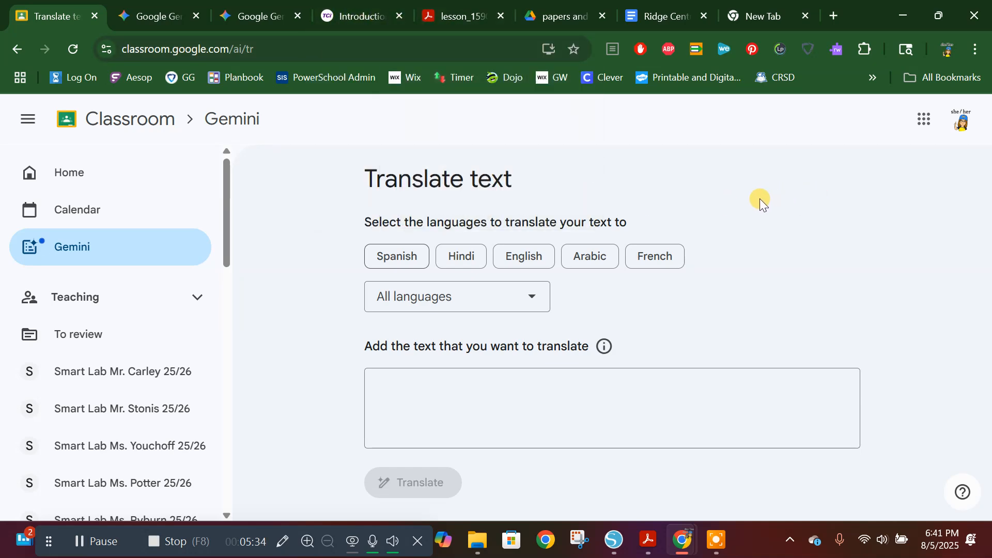
# Step: In the Ridge Central STEM Fair requirements document, copy the selected list of requirements
pyautogui.click(653, 17)
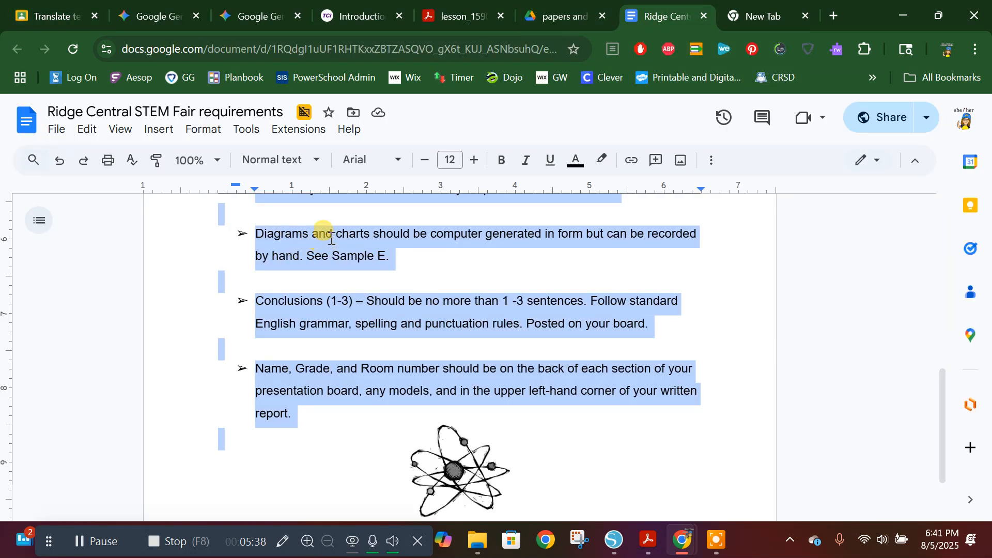
pyautogui.scroll(7, 321, 228)
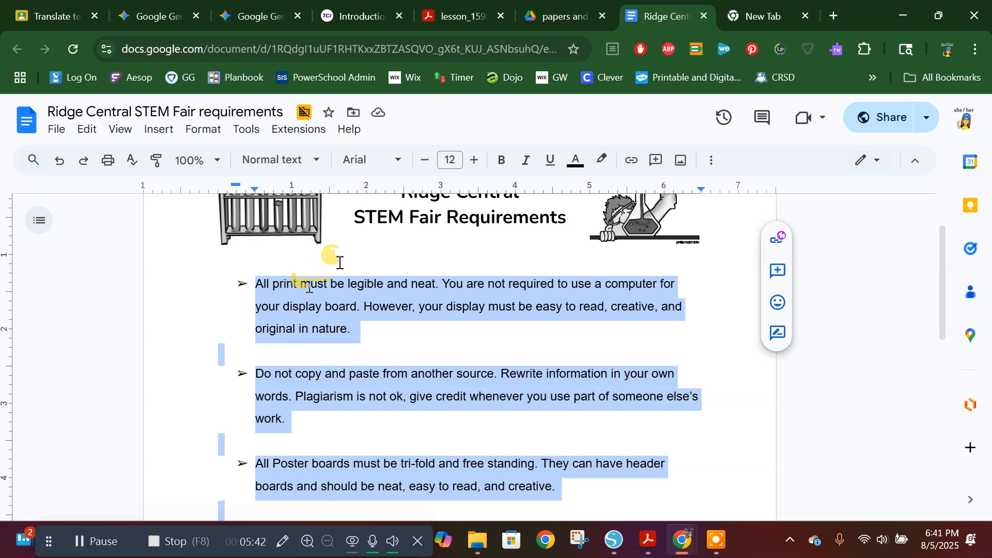
pyautogui.scroll(-1, 466, 248)
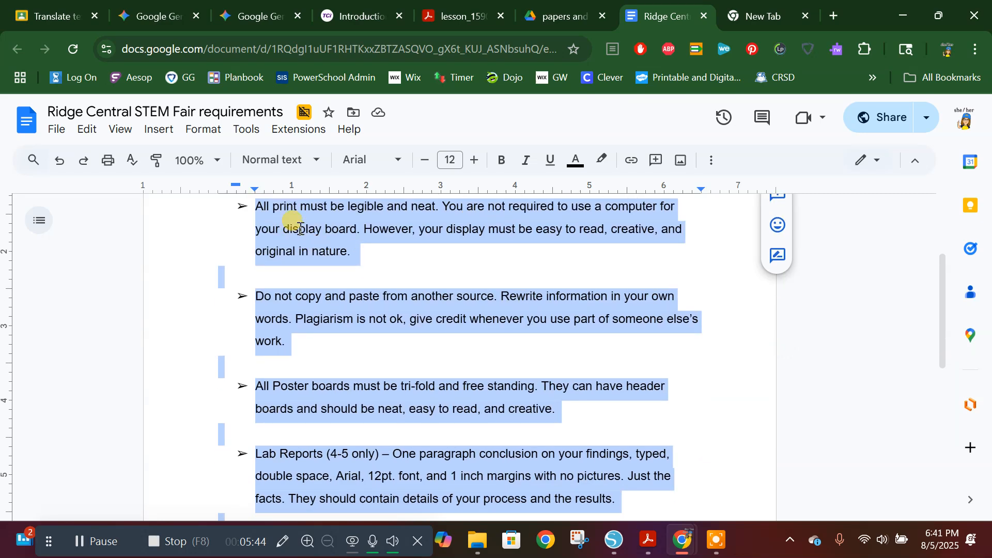
pyautogui.rightClick(303, 219)
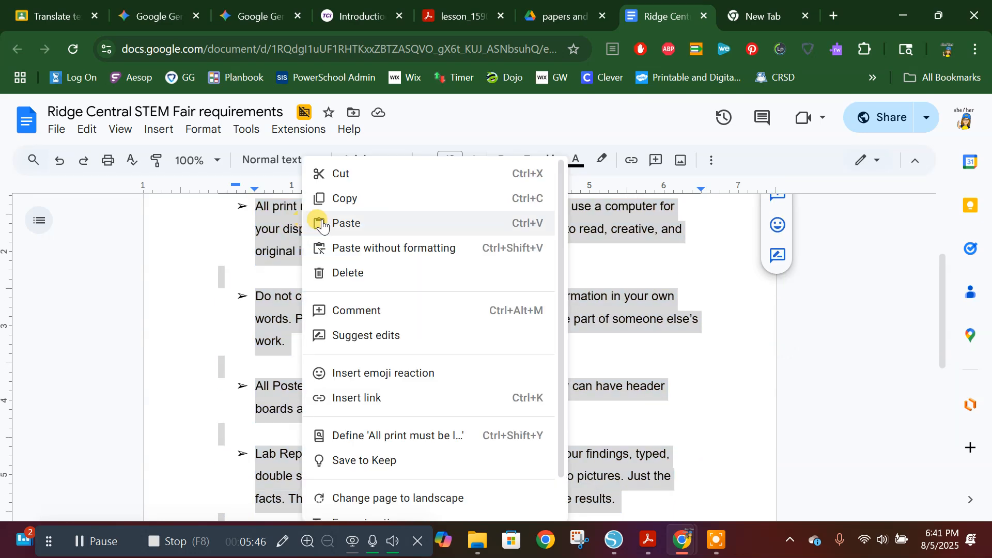
pyautogui.click(347, 198)
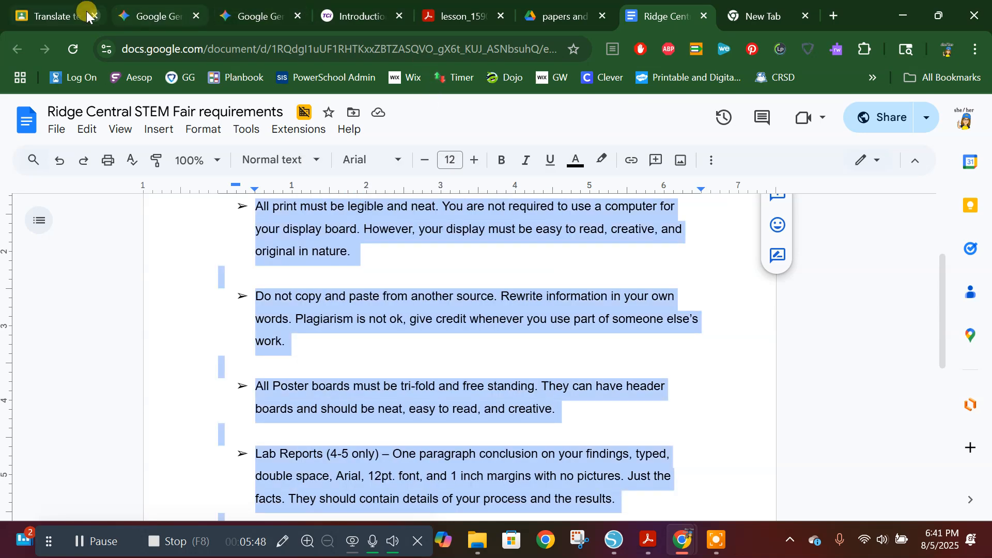
# Step: Back in Classroom's Translate text form, choose Russian from all languages as the language to translate to
pyautogui.click(49, 19)
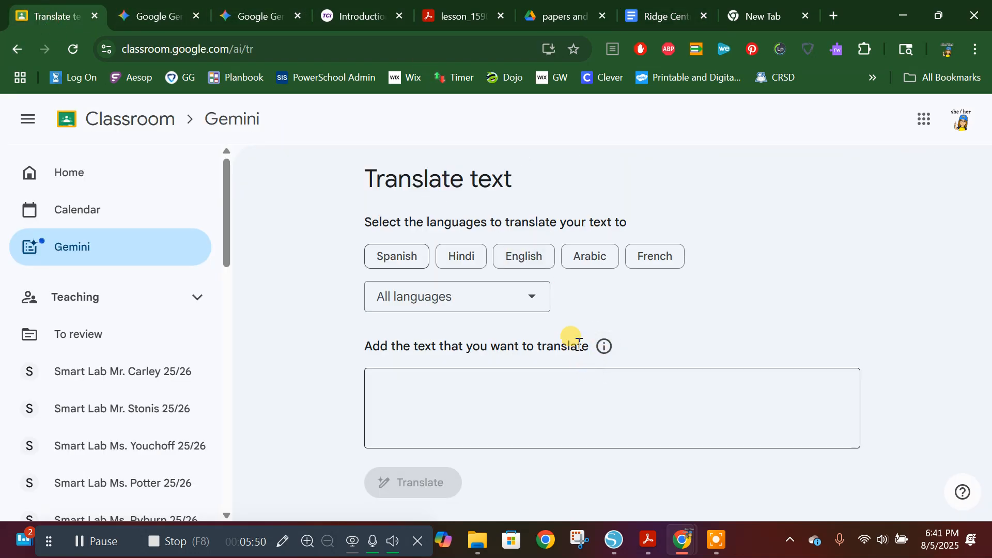
pyautogui.click(530, 299)
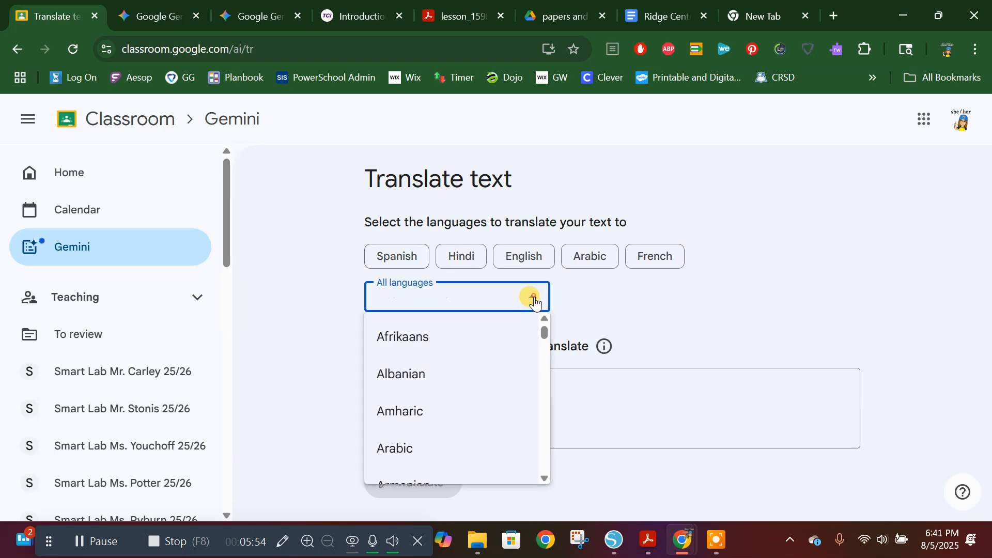
pyautogui.scroll(-5, 486, 331)
pyautogui.scroll(-10, 486, 352)
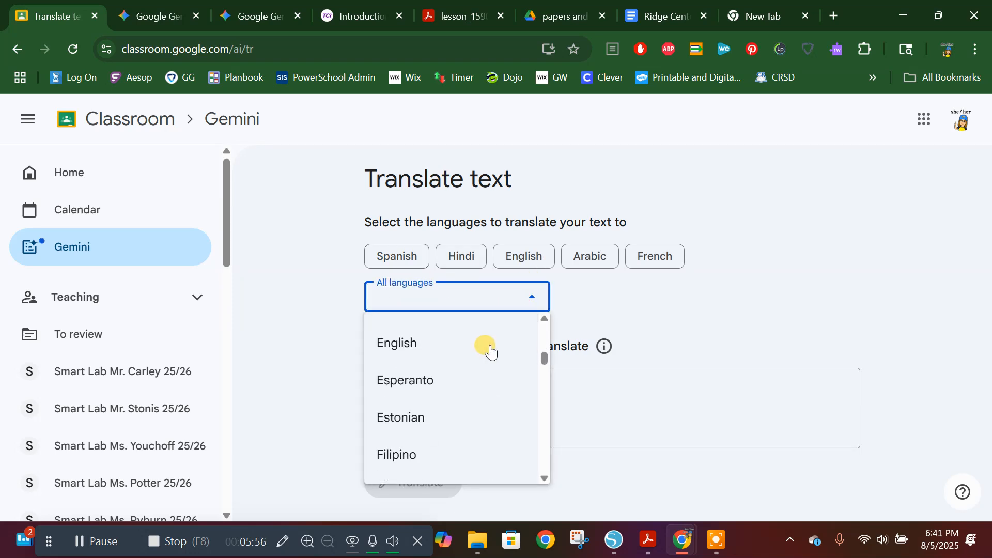
pyautogui.scroll(-6, 493, 351)
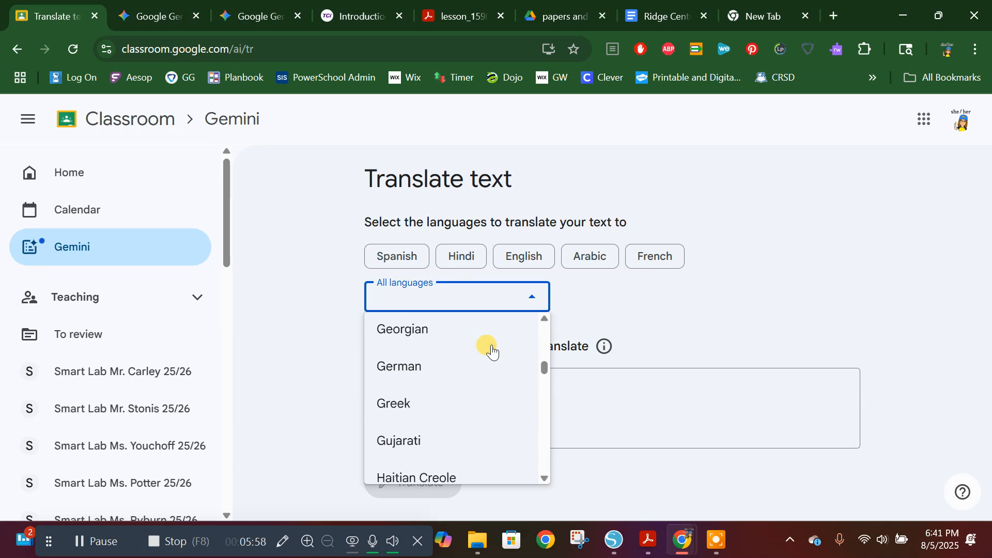
pyautogui.scroll(-5, 493, 351)
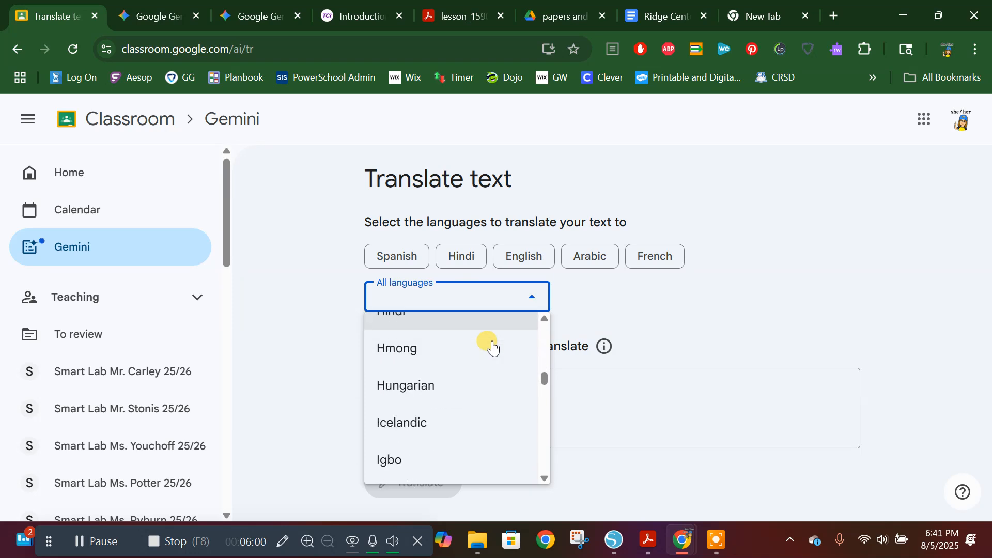
pyautogui.scroll(-10, 492, 348)
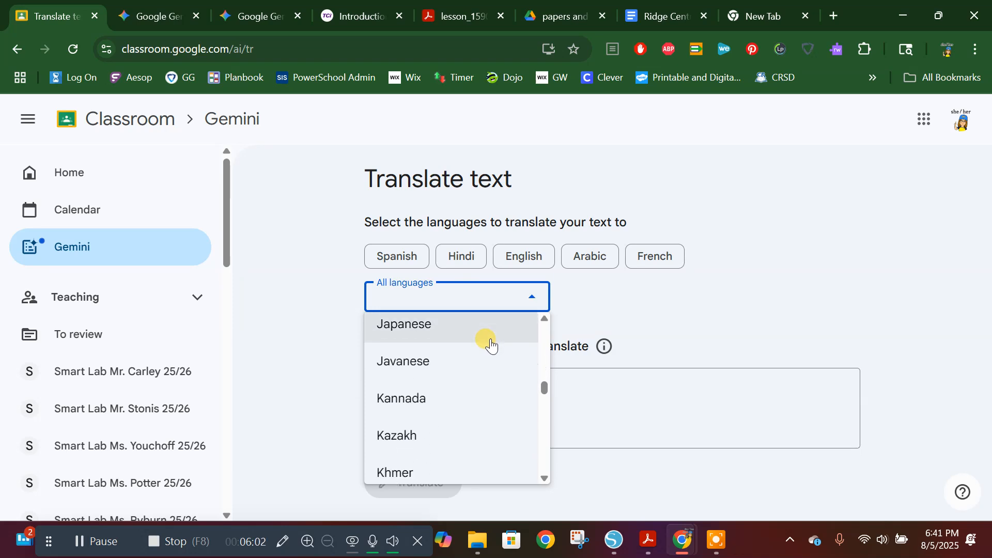
pyautogui.scroll(-6, 488, 338)
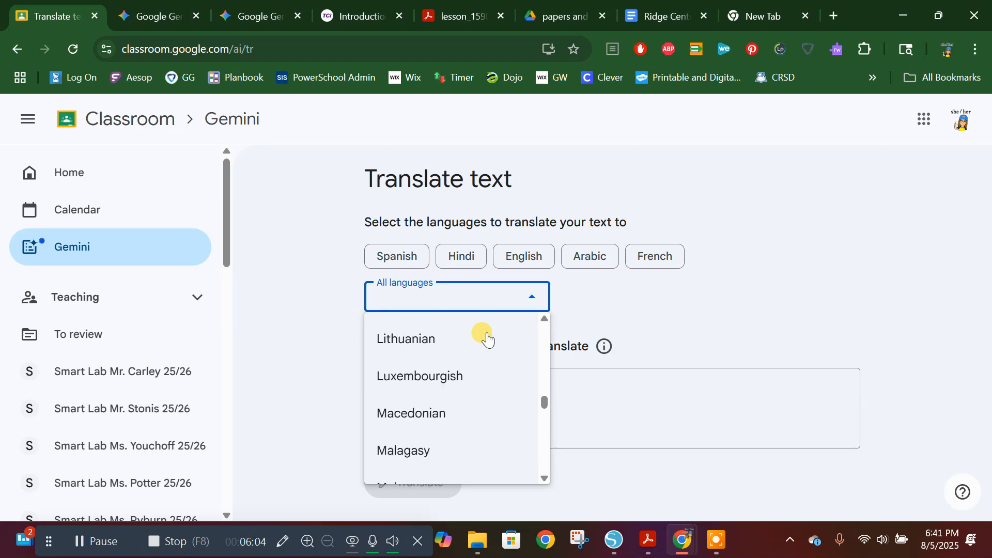
pyautogui.scroll(-7, 479, 336)
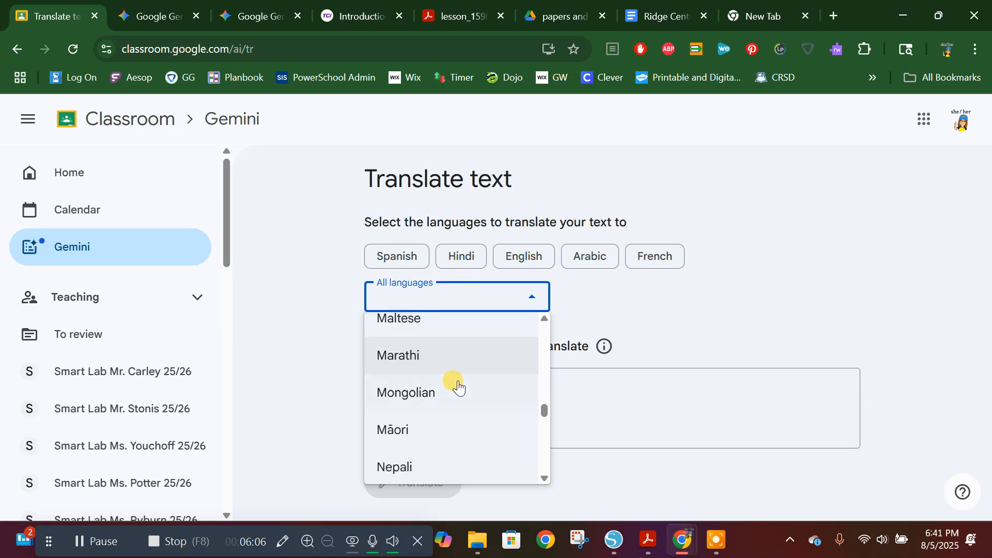
pyautogui.scroll(-7, 458, 387)
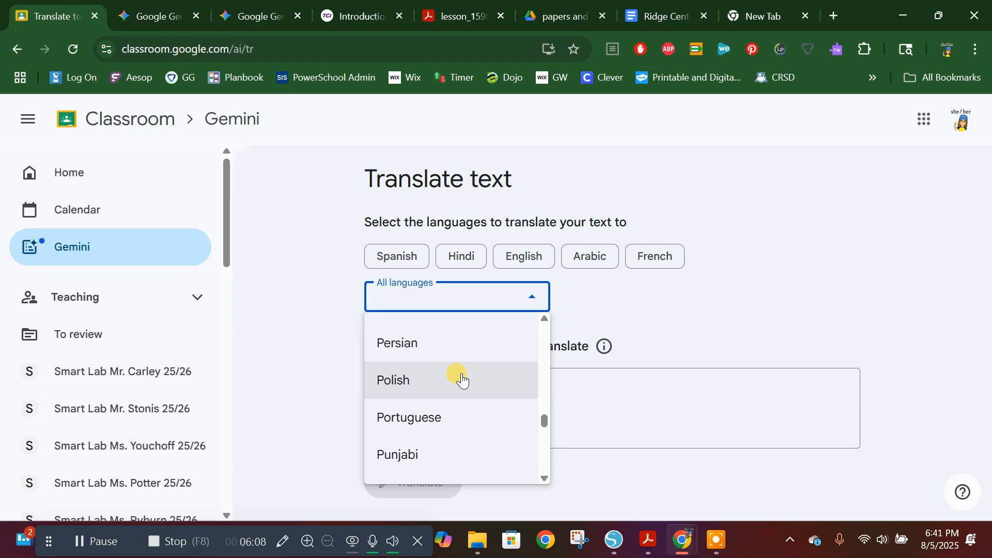
pyautogui.scroll(-4, 465, 383)
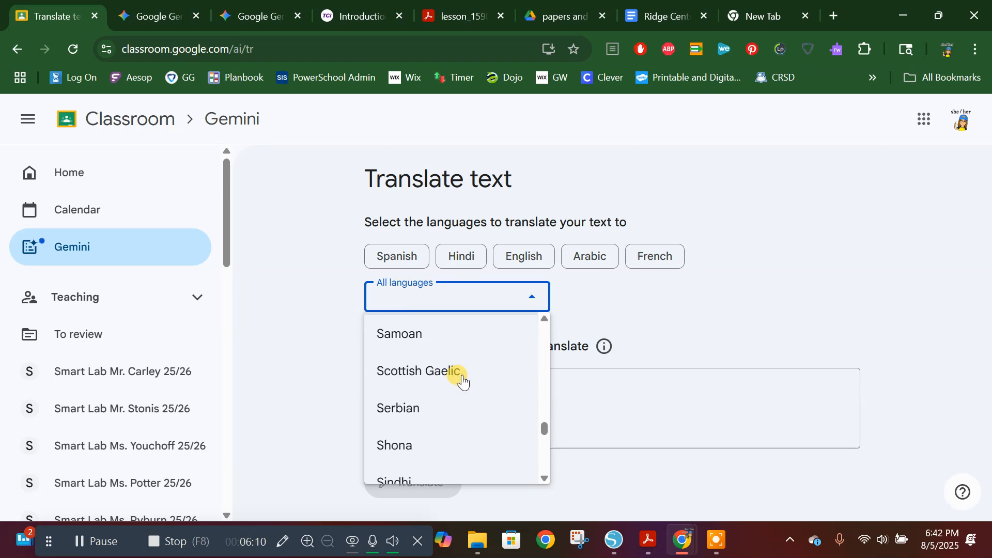
pyautogui.scroll(-7, 468, 377)
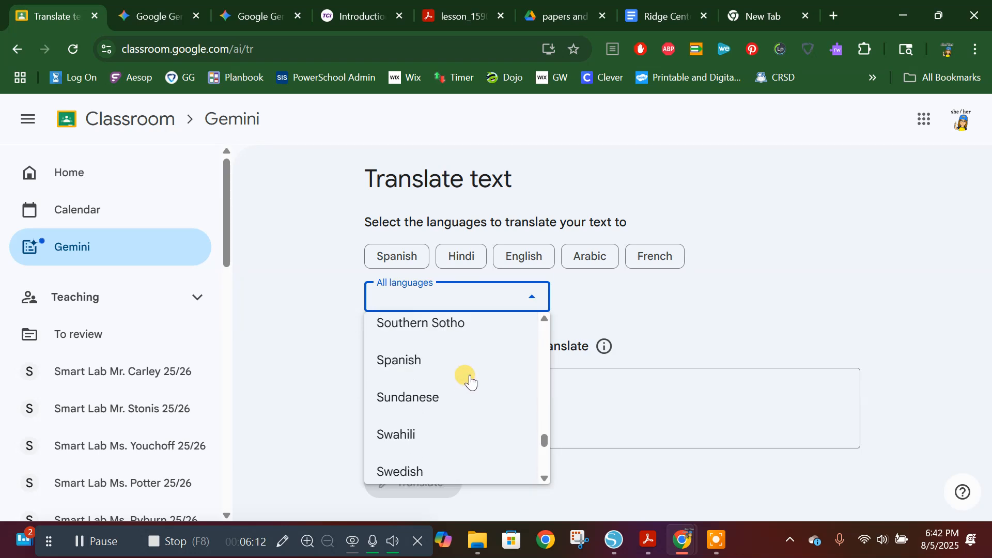
pyautogui.scroll(-2, 470, 369)
pyautogui.scroll(10, 473, 365)
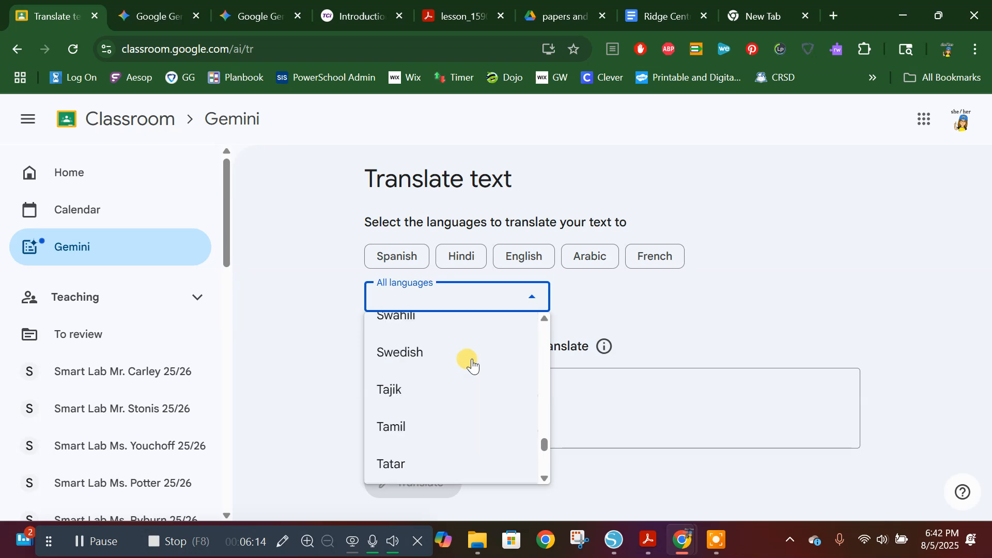
pyautogui.scroll(3, 475, 358)
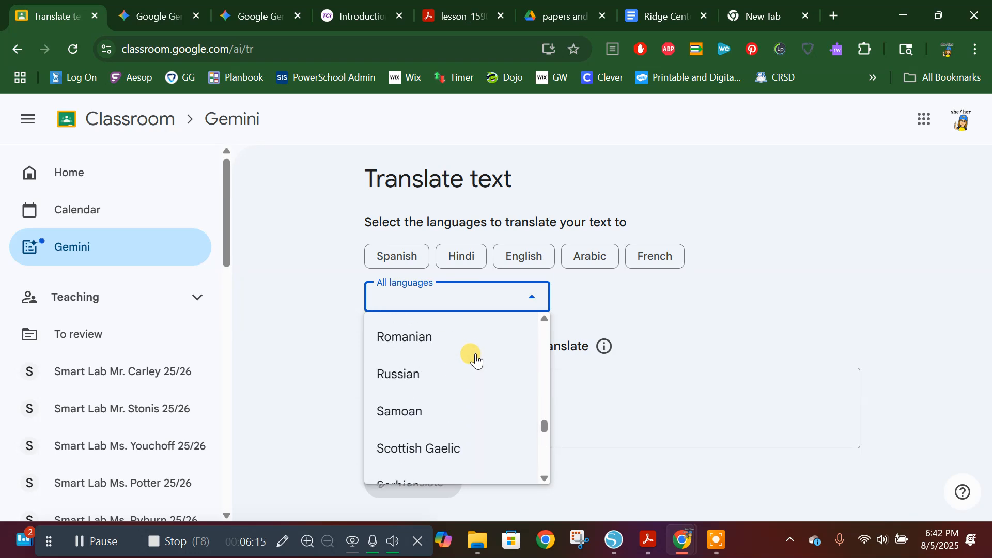
pyautogui.click(422, 381)
# Step: Paste the copied STEM Fair requirements as the text to translate
pyautogui.click(441, 386)
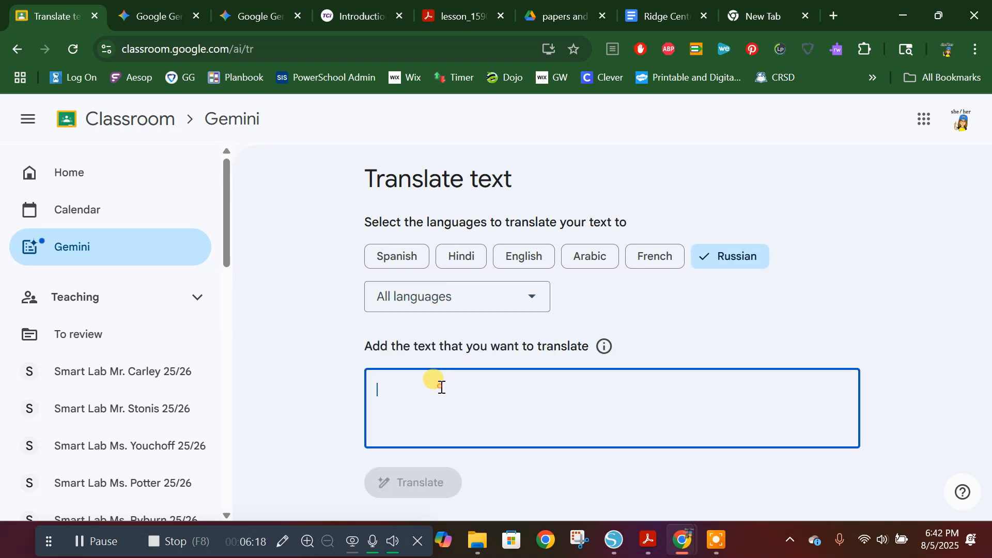
pyautogui.rightClick(440, 387)
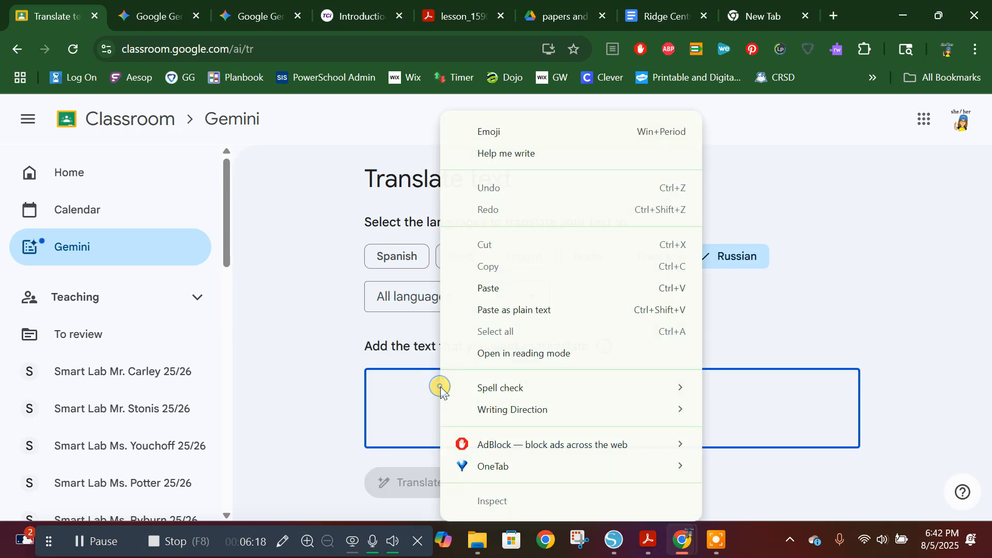
pyautogui.click(504, 288)
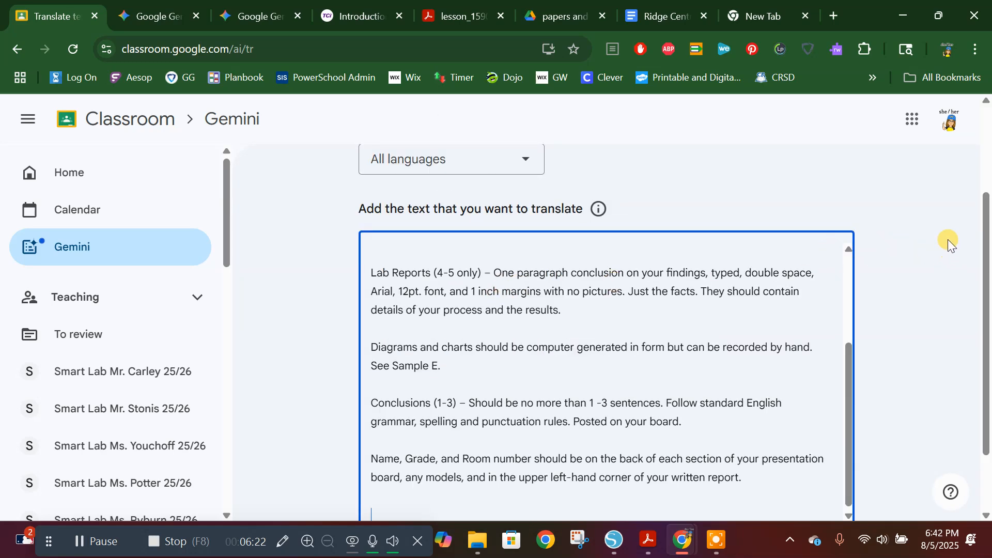
# Step: Generate the Russian translation of the STEM Fair requirements and review it alongside the original text
pyautogui.scroll(-2, 941, 246)
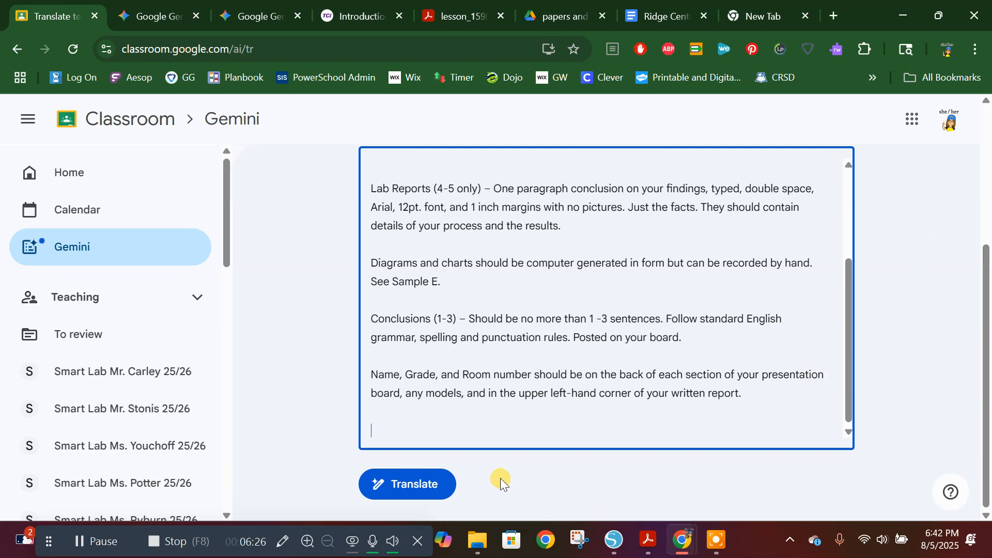
pyautogui.click(412, 486)
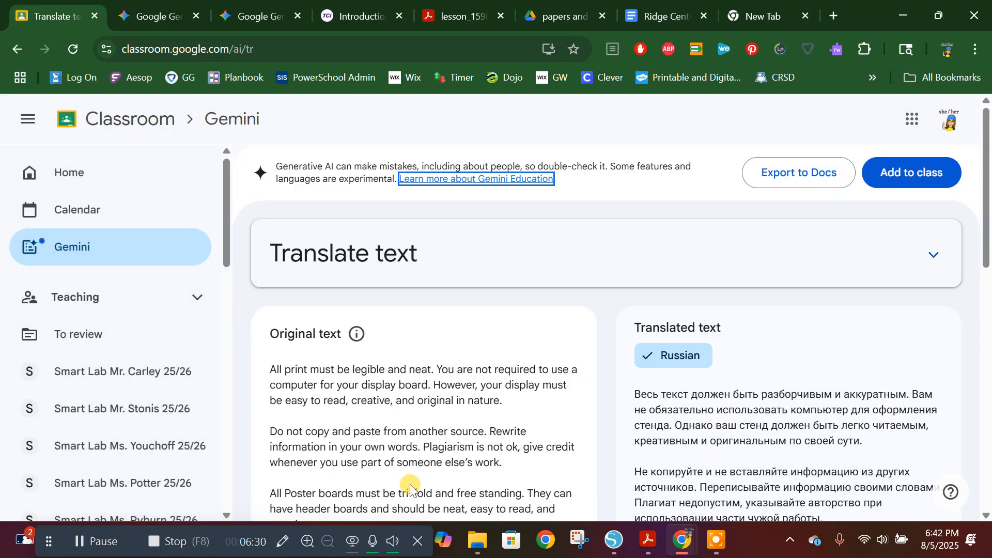
pyautogui.scroll(-3, 862, 327)
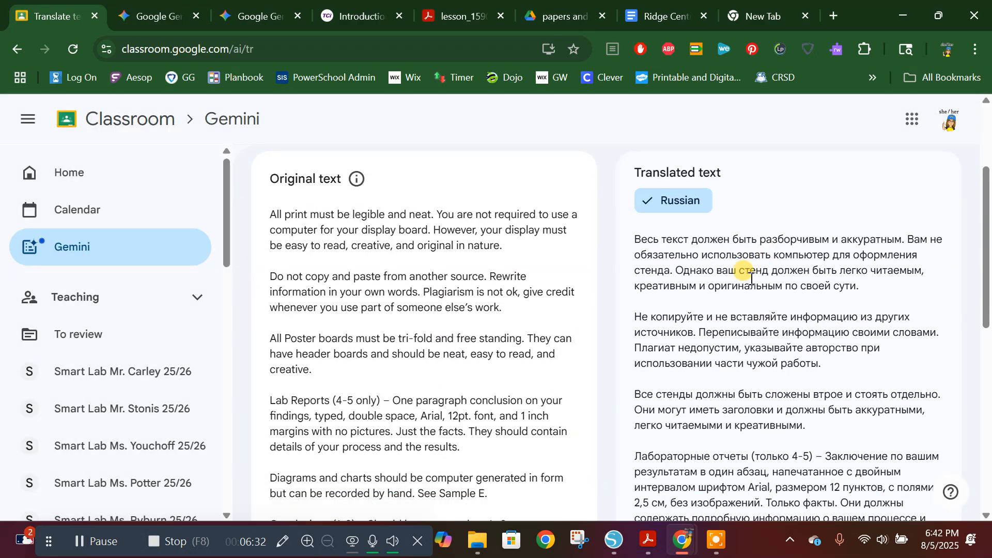
pyautogui.scroll(-10, 768, 410)
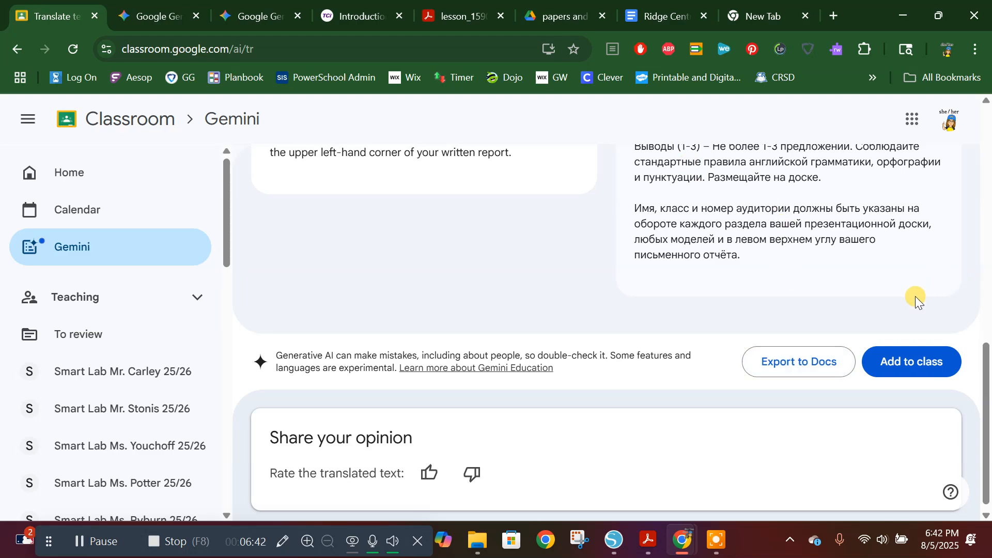
# Step: Compare the Russian translation with the original Ridge Central STEM Fair requirements document and read through the translated text
pyautogui.scroll(12, 915, 296)
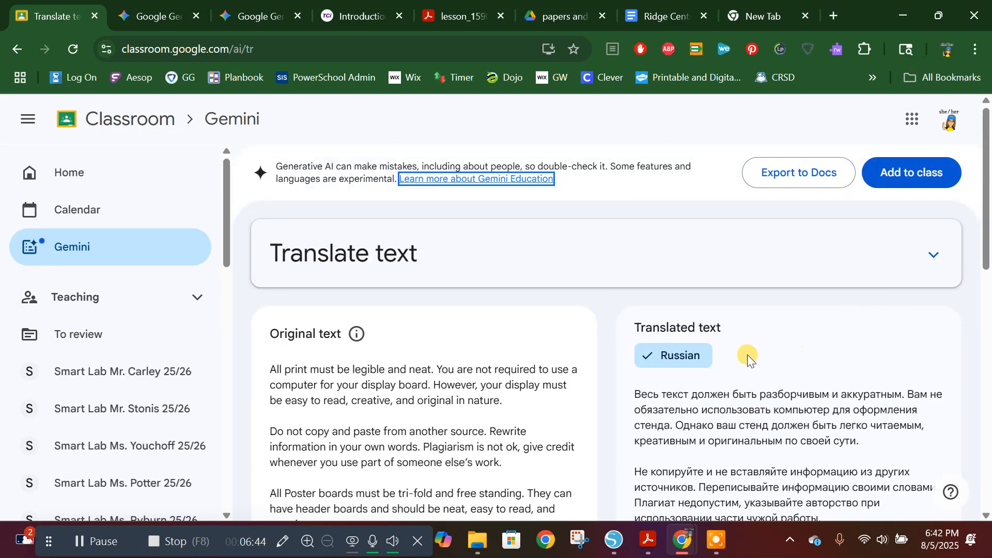
pyautogui.scroll(-5, 747, 355)
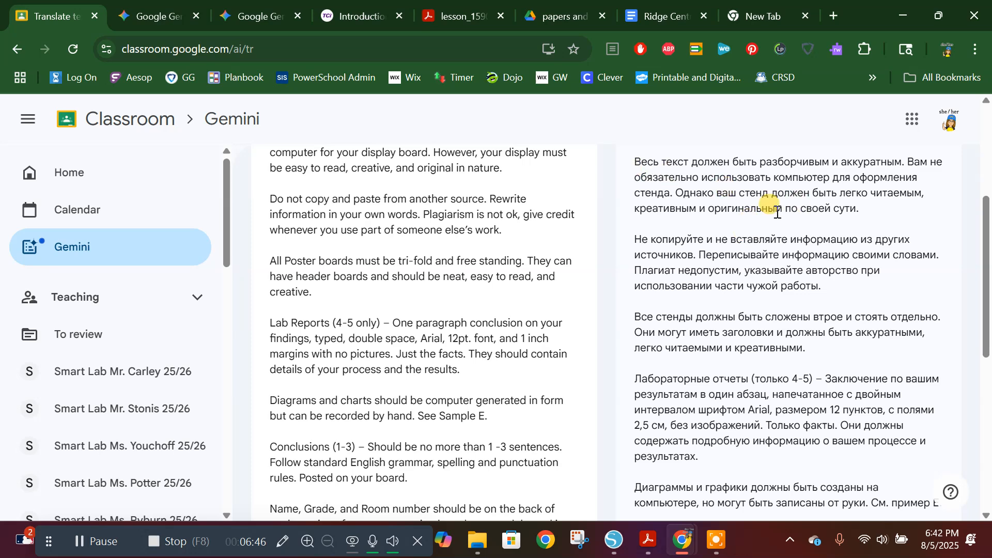
pyautogui.scroll(3, 740, 230)
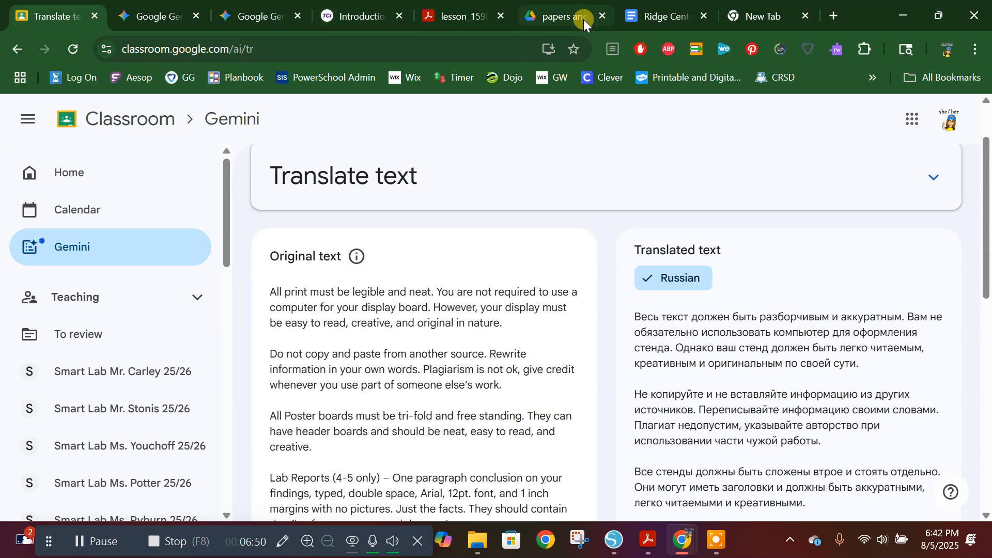
pyautogui.click(656, 19)
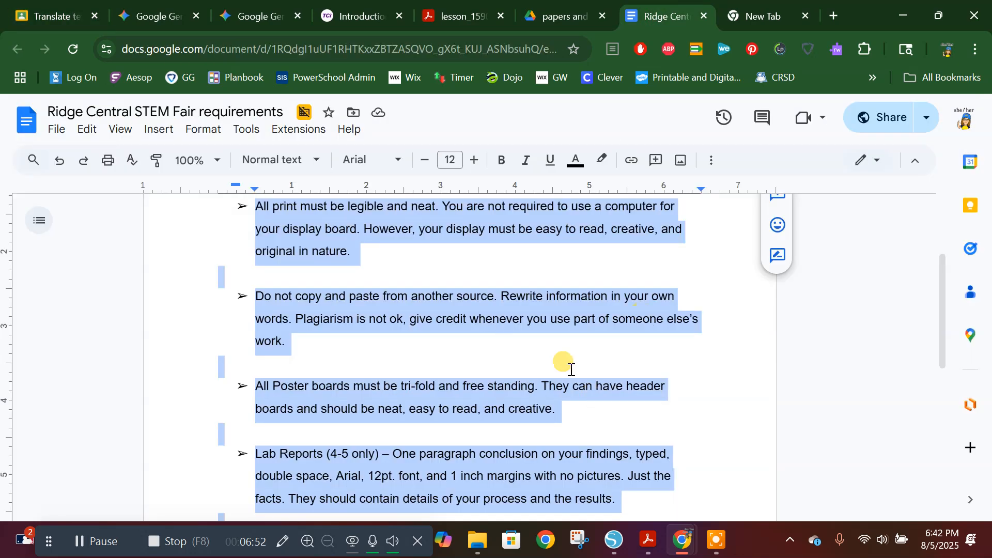
pyautogui.scroll(3, 455, 303)
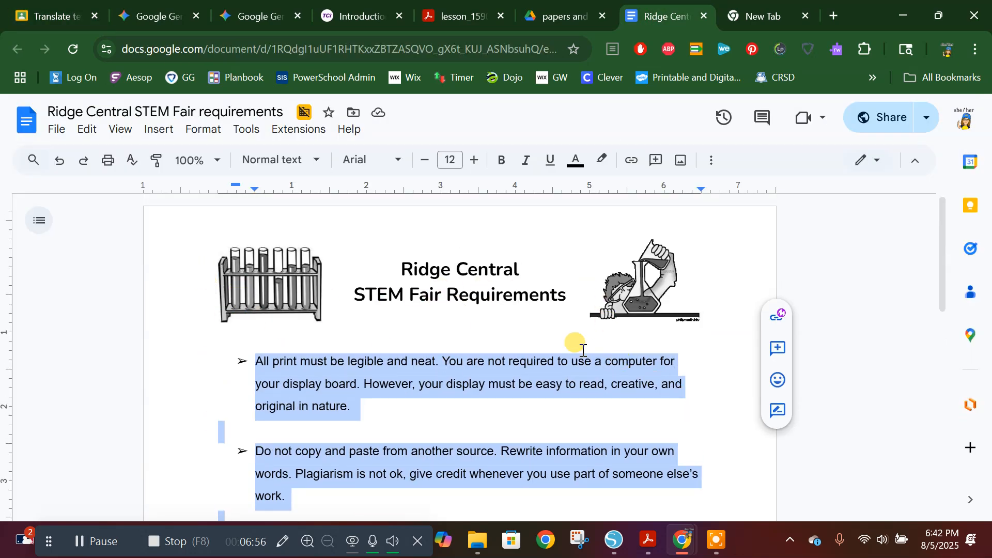
pyautogui.moveTo(109, 15)
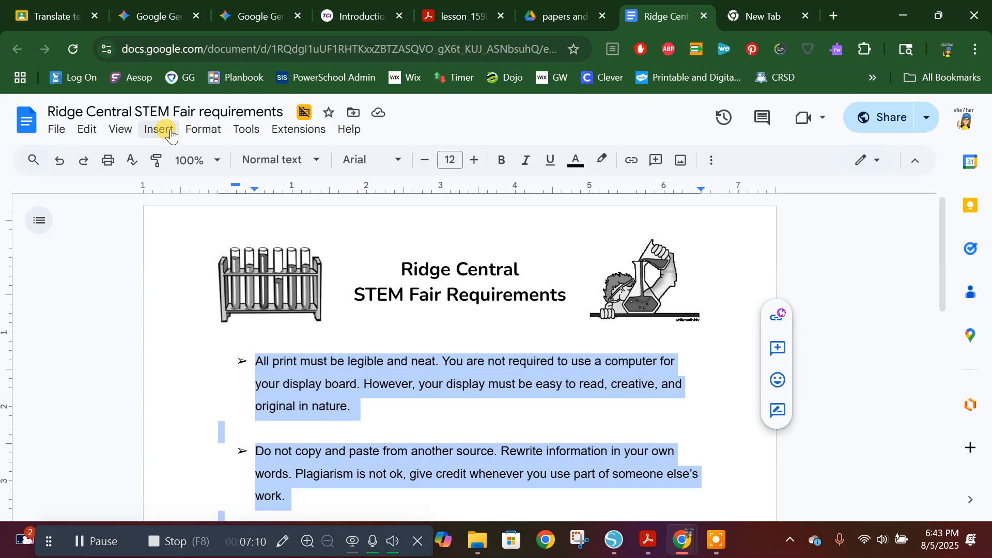
pyautogui.click(57, 15)
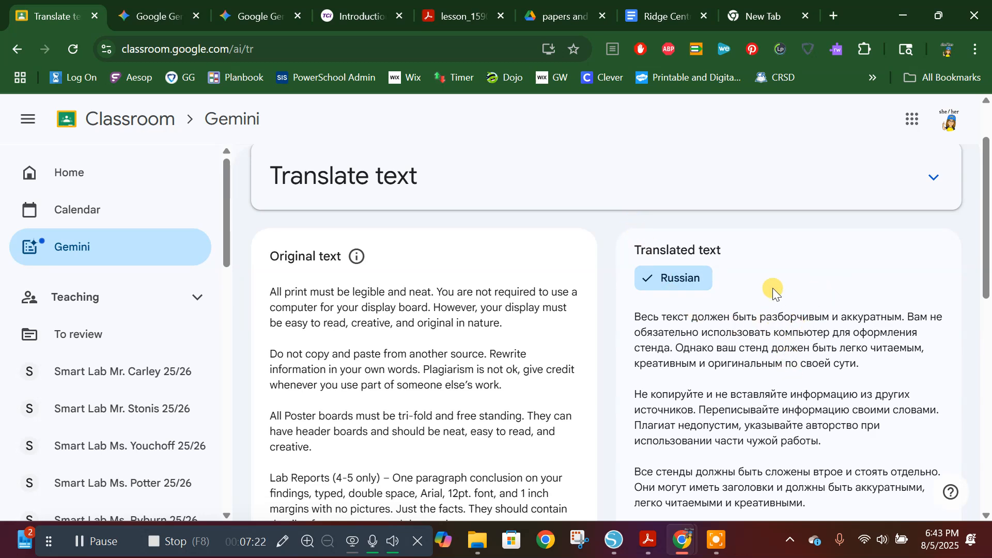
pyautogui.scroll(-3, 582, 354)
pyautogui.scroll(-1, 582, 354)
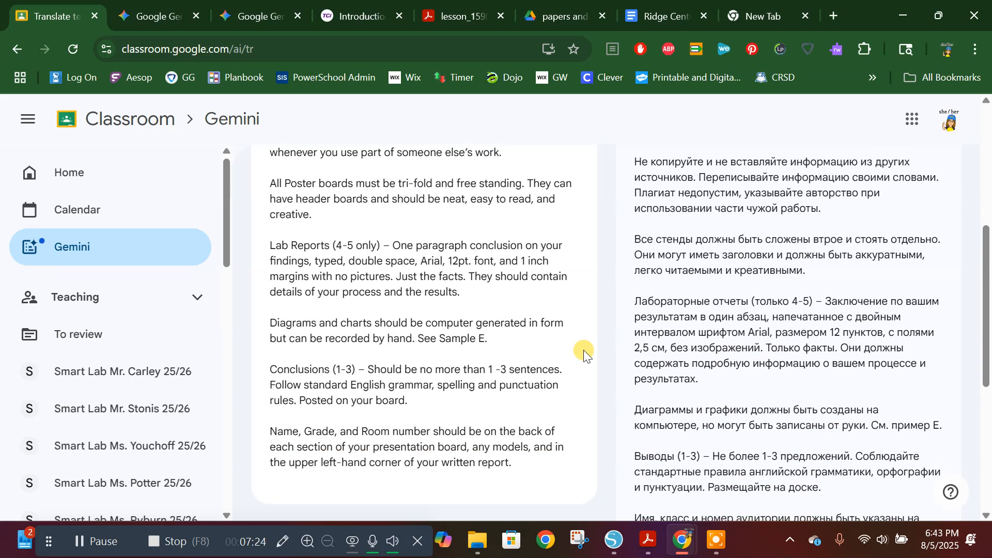
pyautogui.scroll(5, 509, 302)
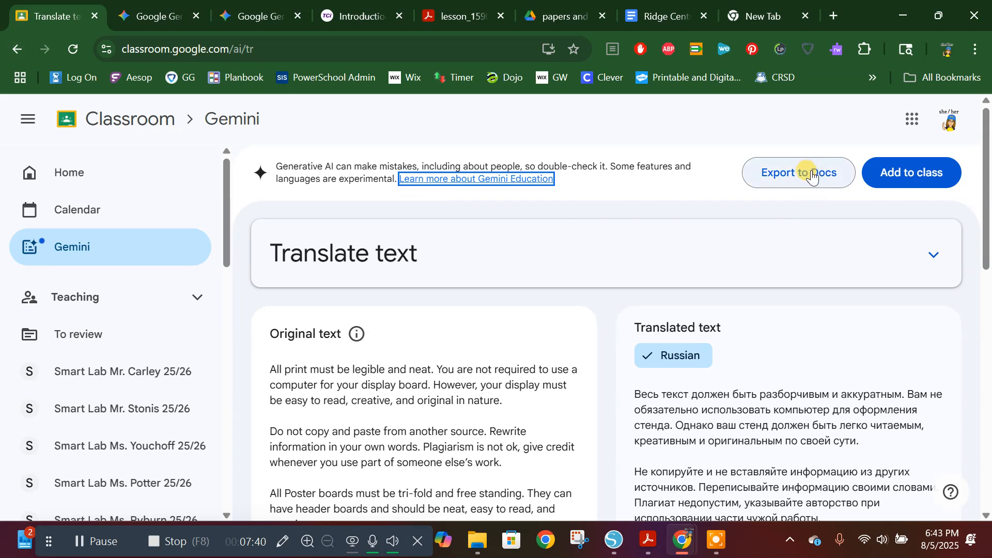
pyautogui.scroll(-6, 693, 343)
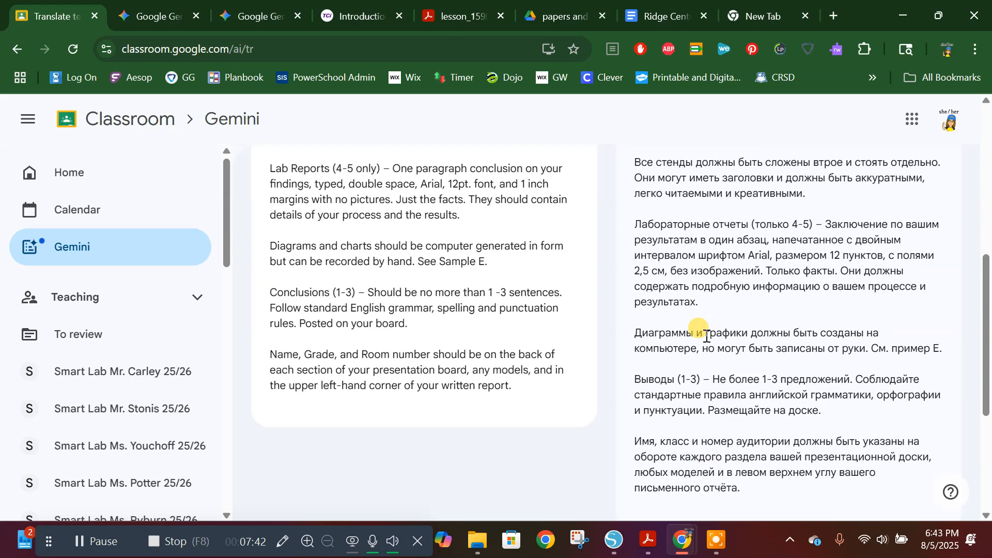
pyautogui.scroll(-5, 707, 336)
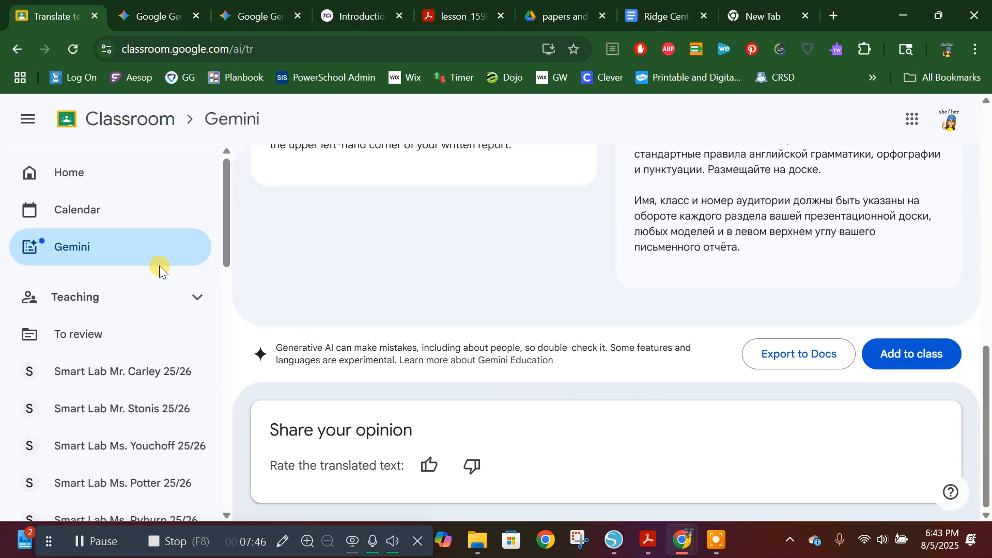
# Step: Cancel discarding the unsaved translation and export the Russian translation to Docs
pyautogui.click(22, 45)
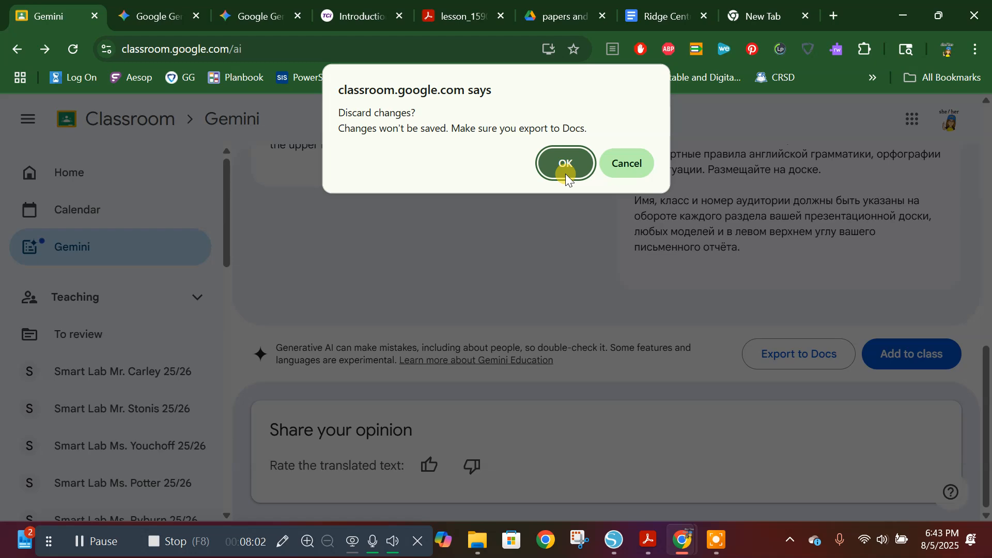
pyautogui.click(625, 165)
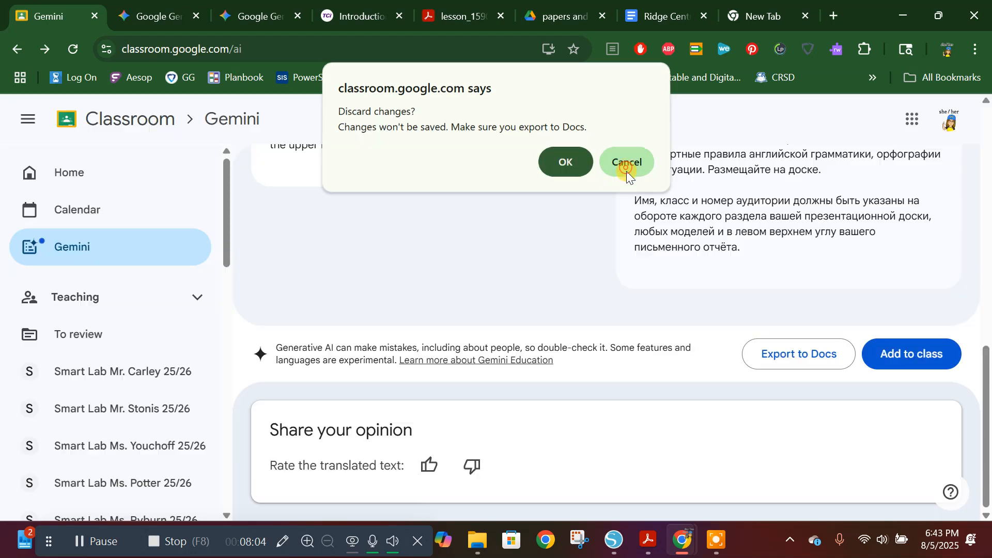
pyautogui.click(807, 362)
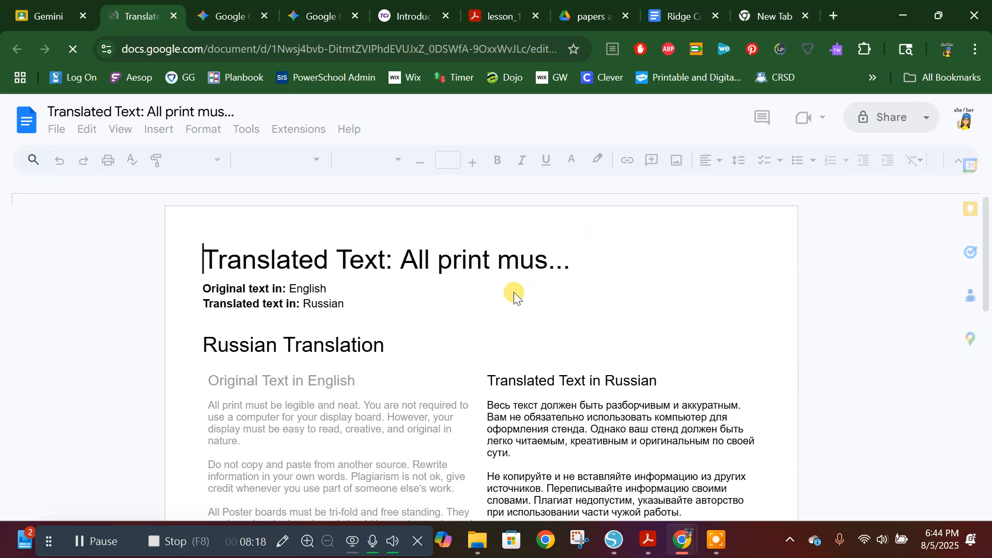
# Step: Examine the exported document's side-by-side English original and Russian translation from beginning to end
pyautogui.scroll(-2, 498, 294)
pyautogui.scroll(-4, 494, 290)
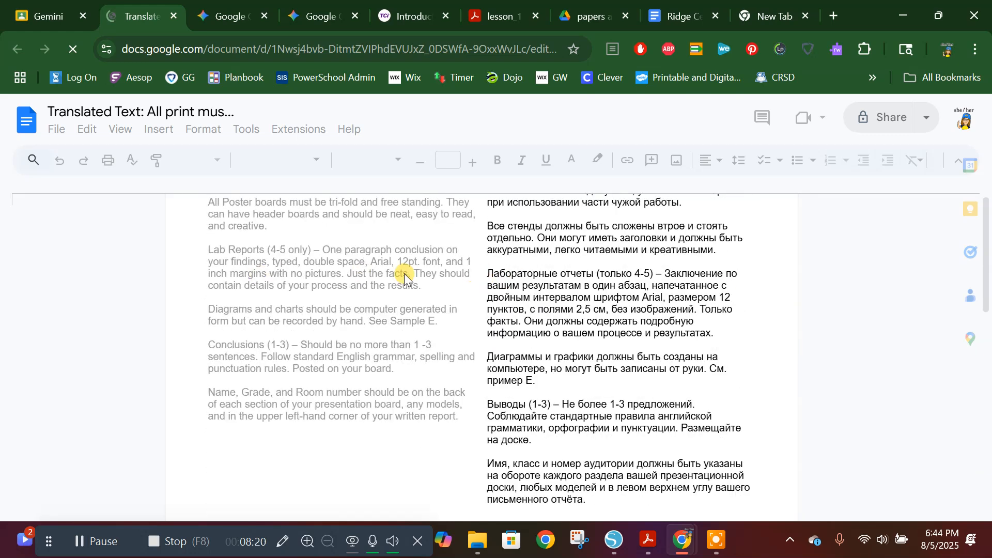
pyautogui.scroll(4, 391, 282)
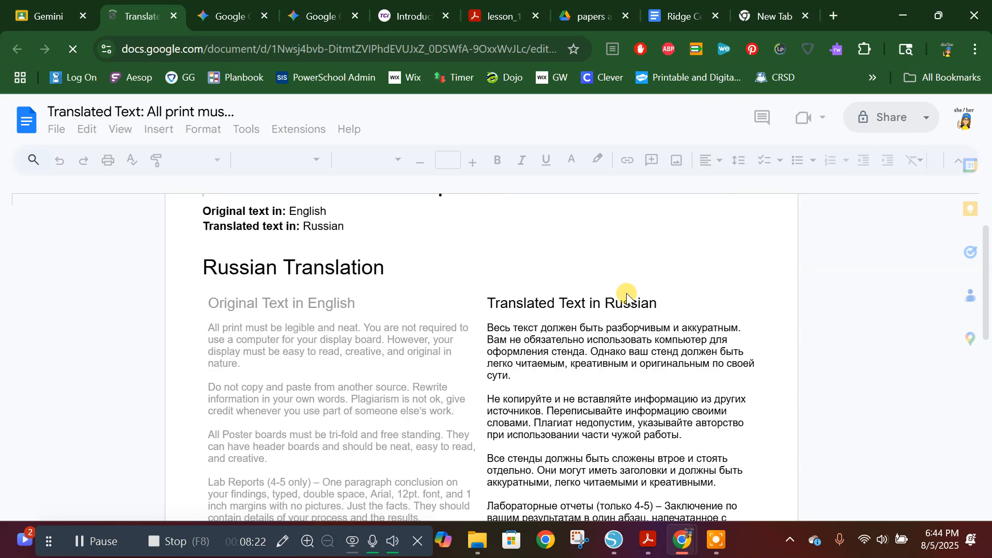
pyautogui.scroll(2, 414, 343)
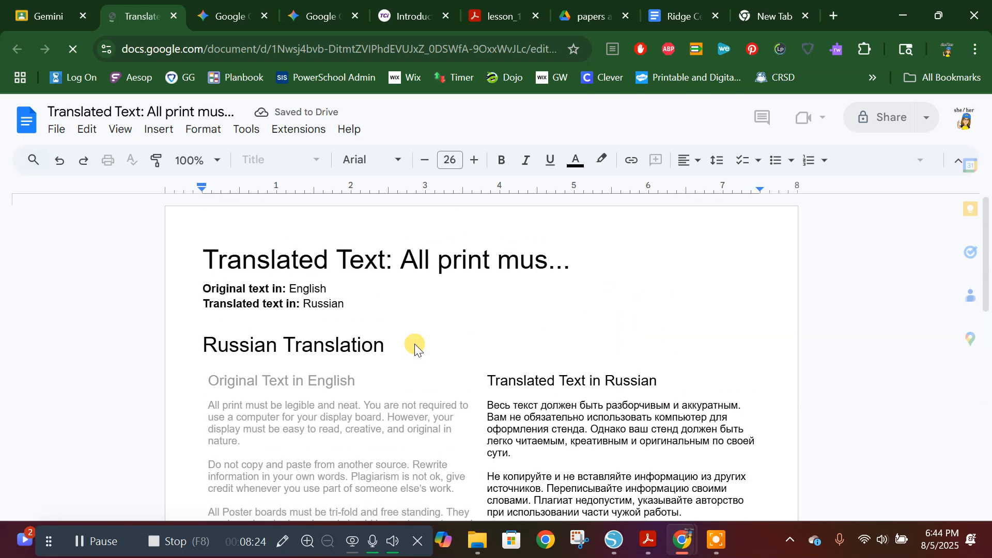
pyautogui.scroll(-6, 479, 358)
pyautogui.scroll(-5, 479, 358)
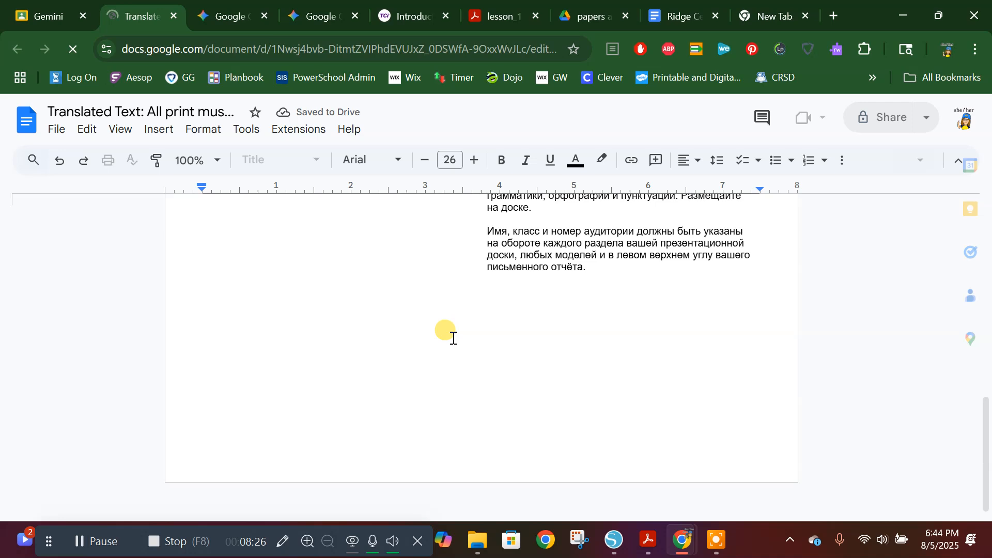
pyautogui.scroll(3, 498, 355)
pyautogui.scroll(8, 499, 353)
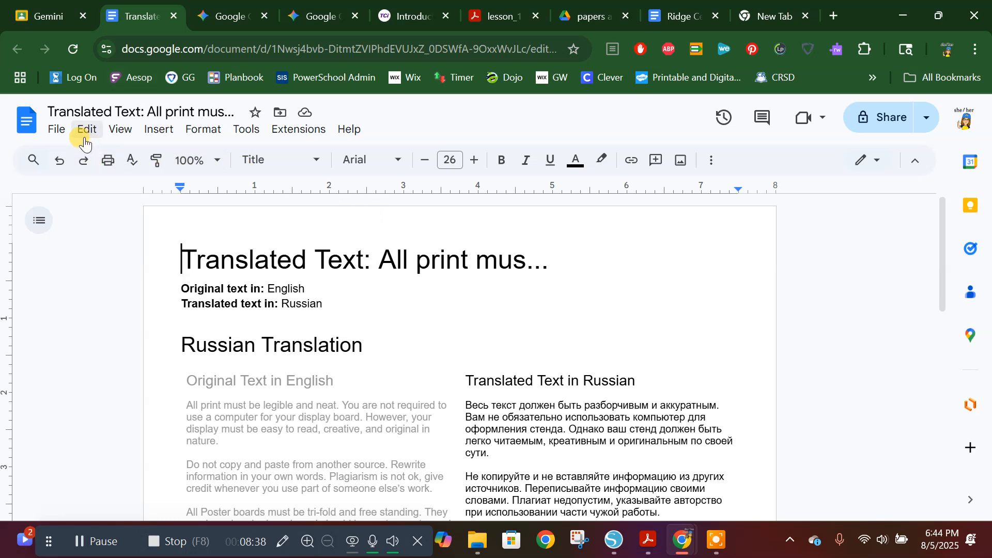
# Step: Move the translated text document to the "papers and packets" folder and dismiss the notification
pyautogui.click(55, 130)
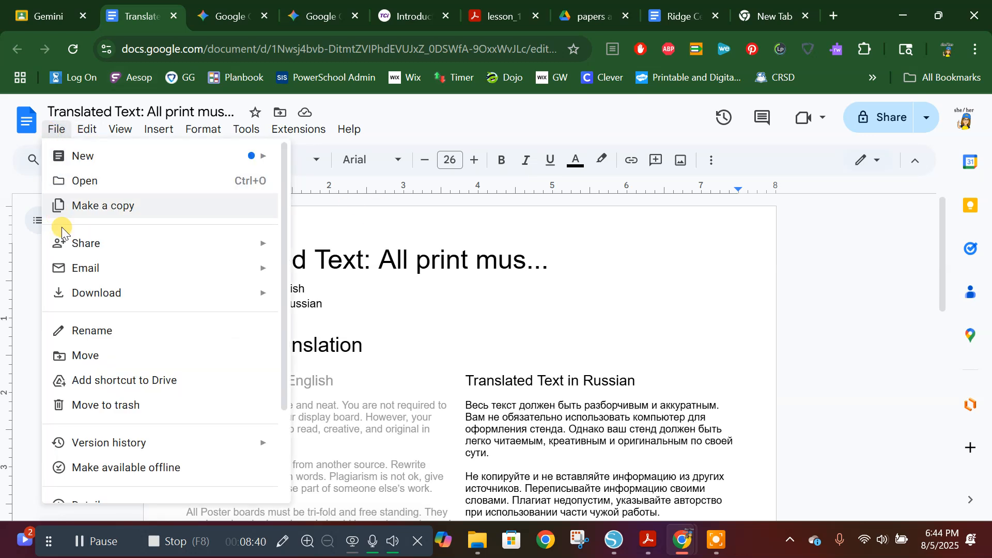
pyautogui.click(96, 356)
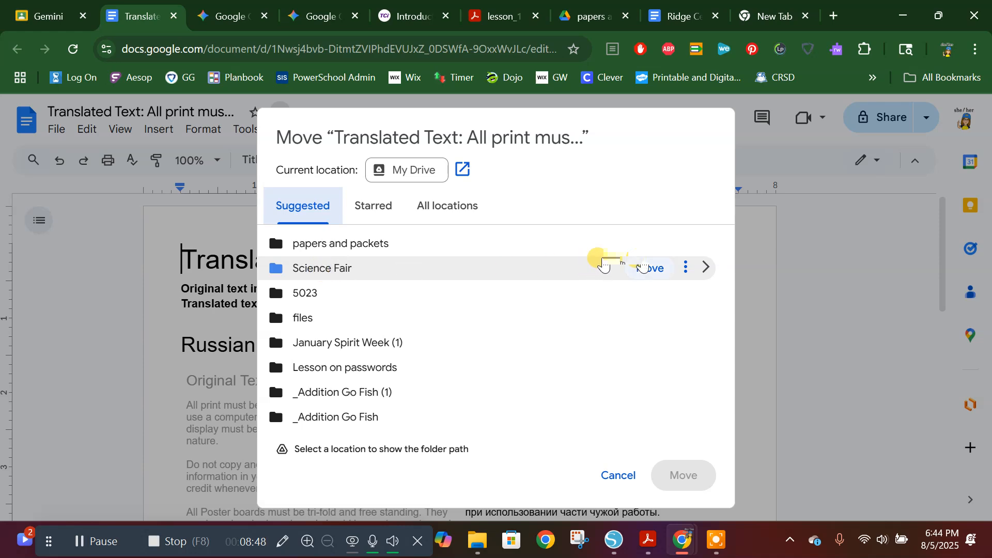
pyautogui.click(716, 276)
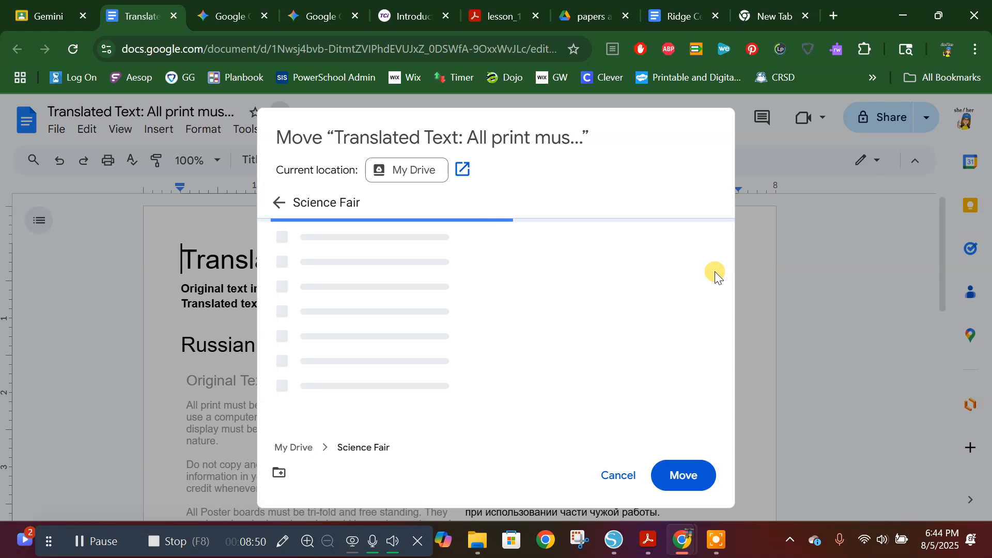
pyautogui.click(676, 241)
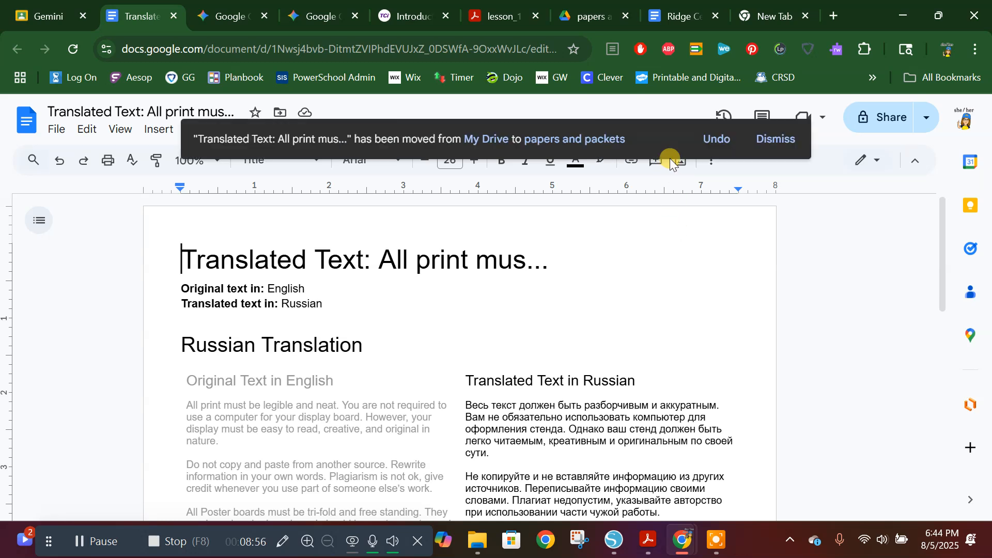
pyautogui.click(768, 139)
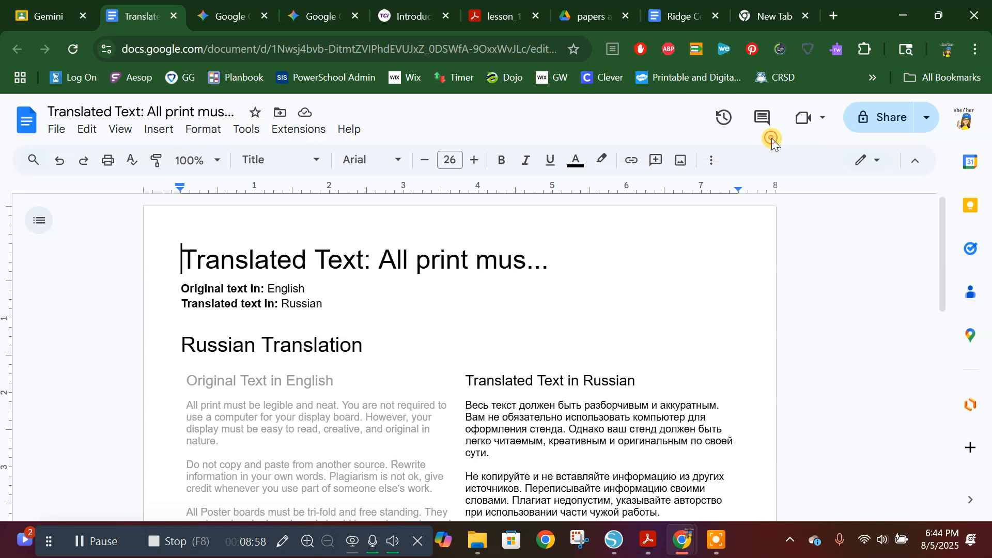
# Step: Close the translated document, return to Classroom's Gemini page and show the Instruction material tools
pyautogui.click(176, 11)
pyautogui.click(15, 51)
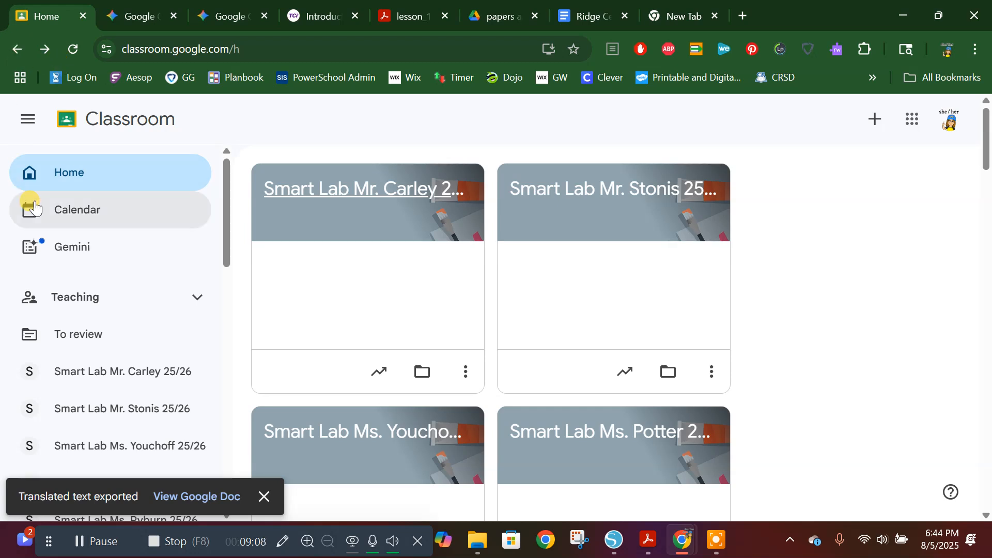
pyautogui.click(65, 241)
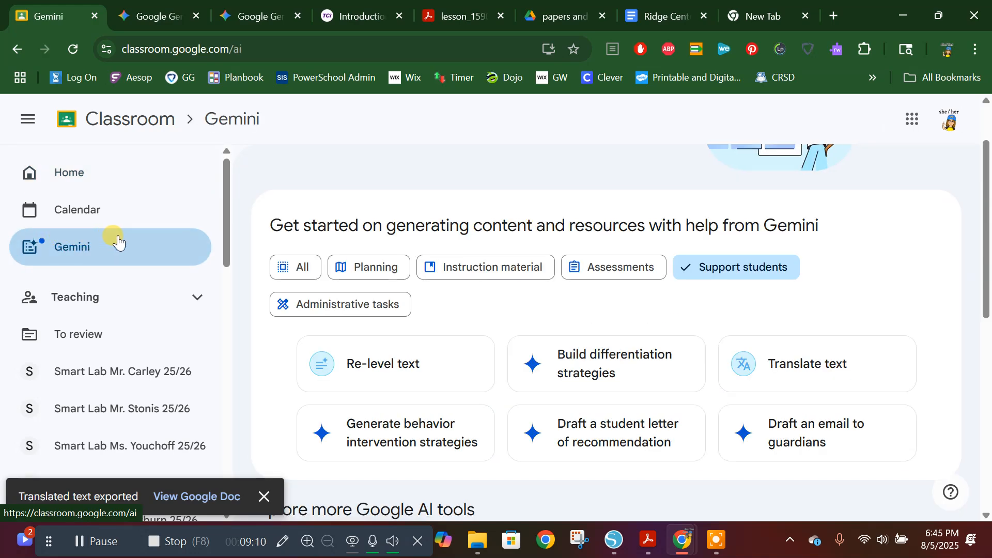
pyautogui.click(434, 282)
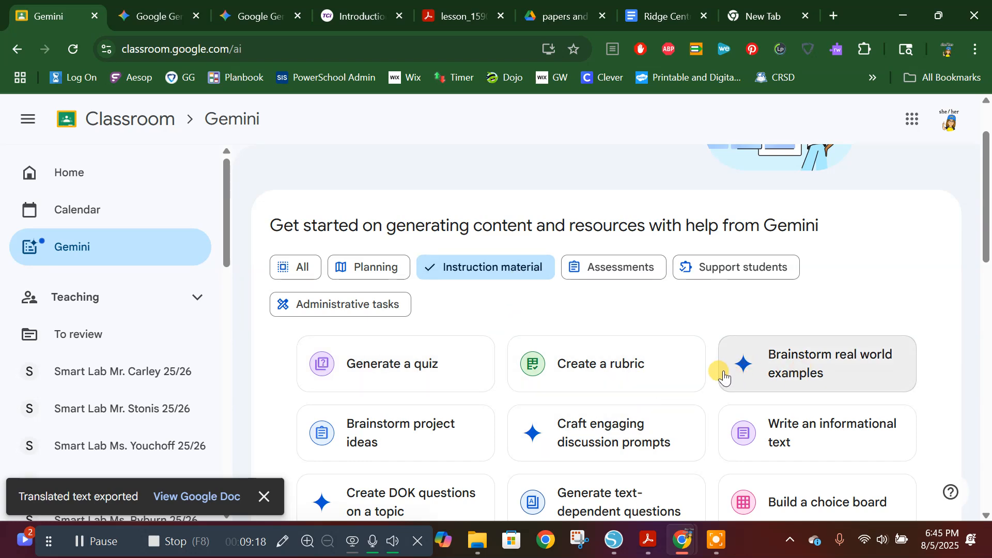
# Step: Switch to the real-world connections chat in Gemini and expand the 5th-grade scenario prompt for Illinois computing standard 3-5.NI.05
pyautogui.click(240, 17)
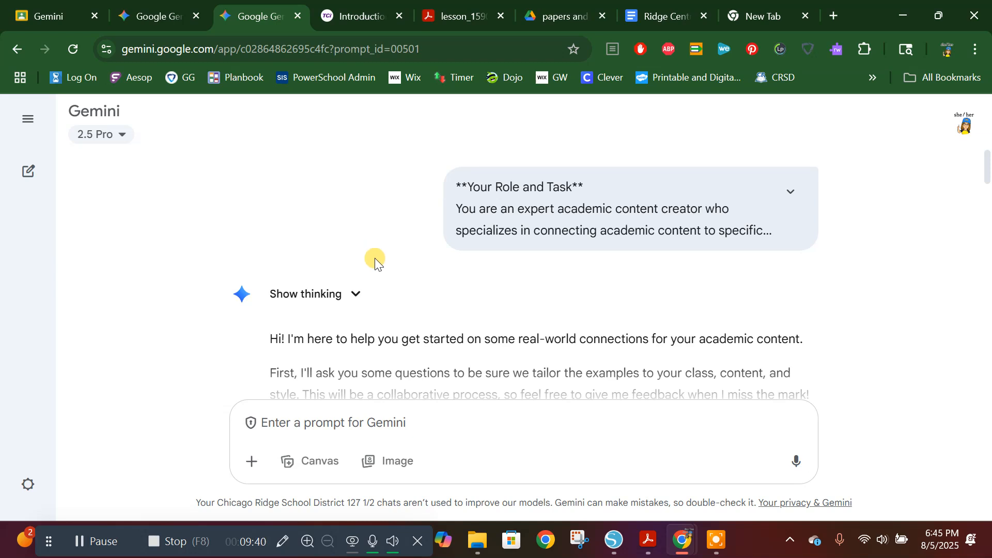
pyautogui.scroll(-6, 374, 258)
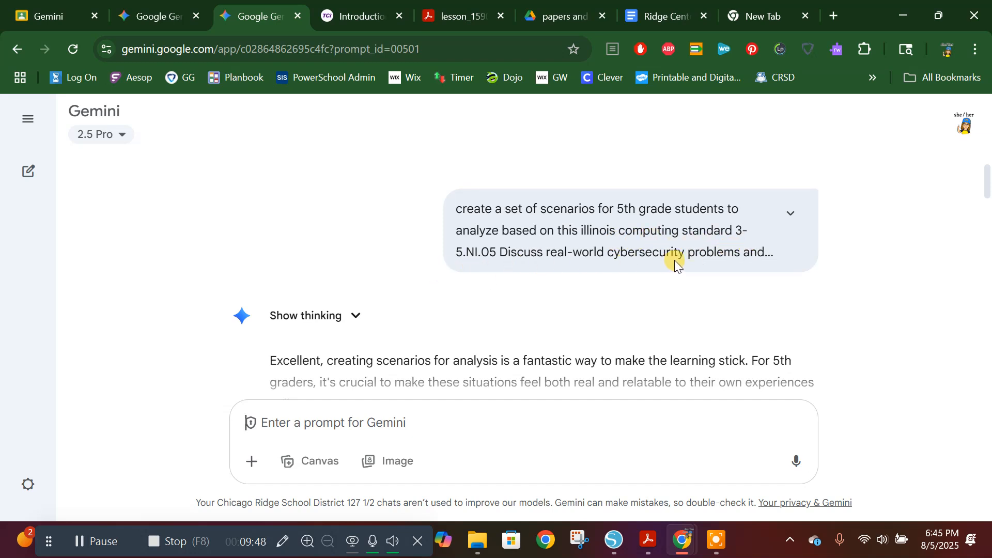
pyautogui.click(790, 213)
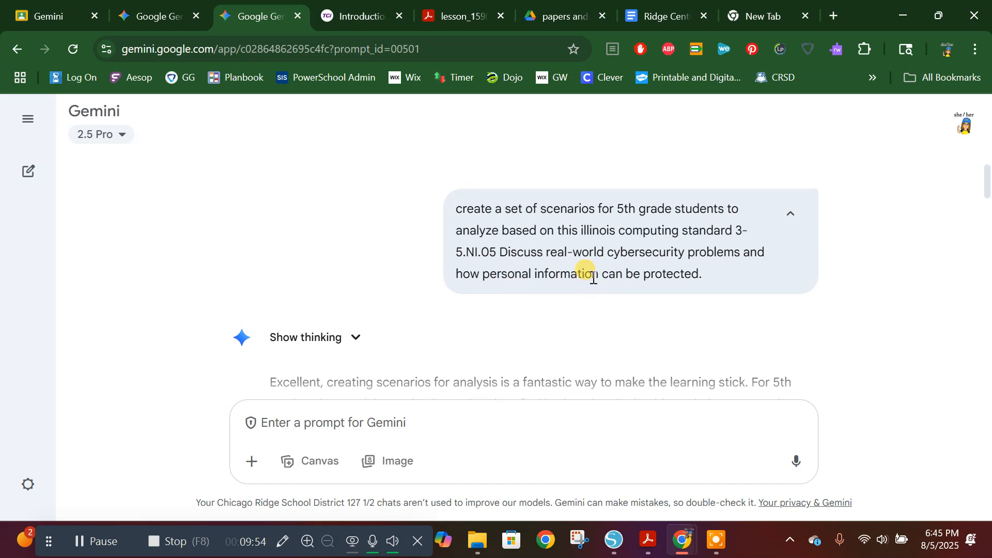
# Step: Review Gemini's clarifying questions and the teacher's replies about scenario variety, the answer sheet and class details
pyautogui.scroll(-2, 596, 275)
pyautogui.scroll(-2, 429, 271)
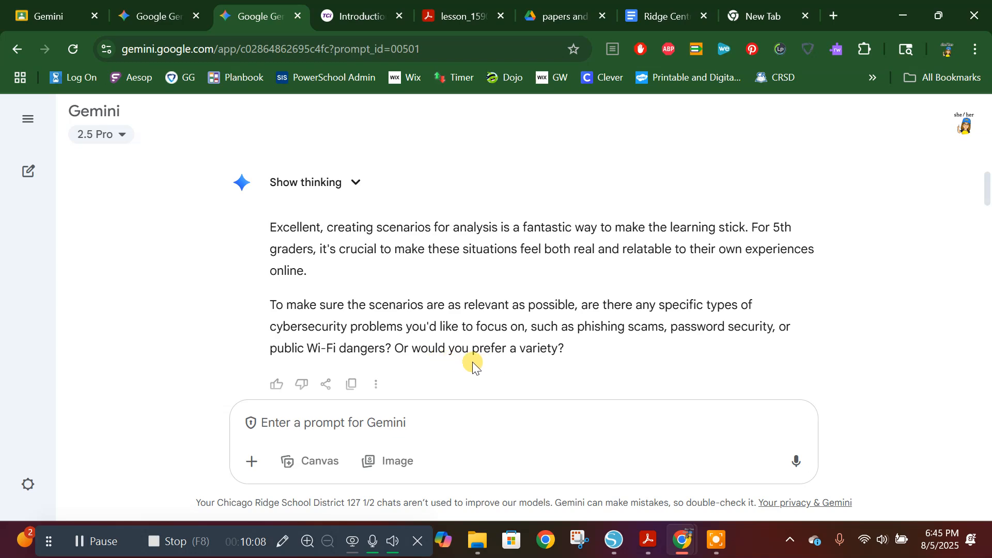
pyautogui.scroll(-2, 426, 306)
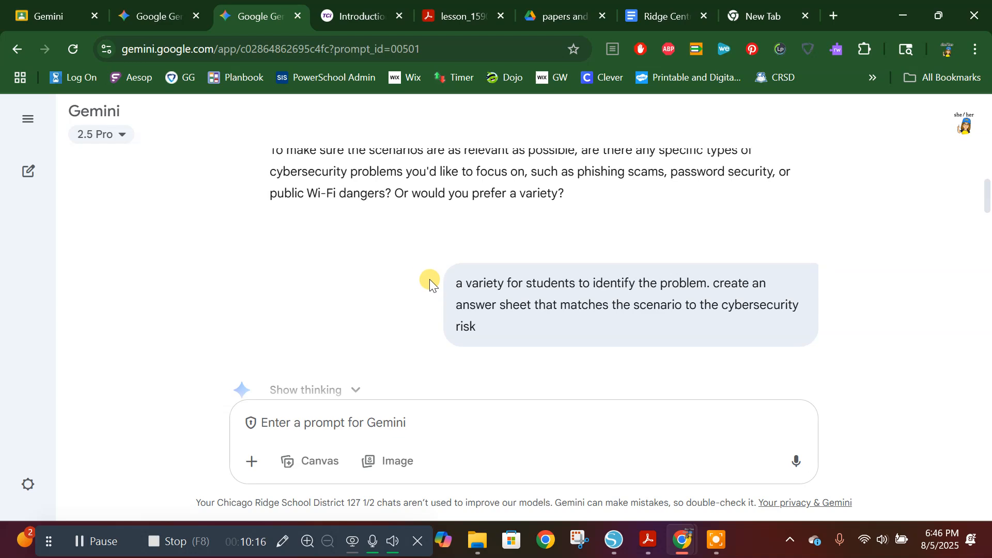
pyautogui.scroll(-3, 430, 279)
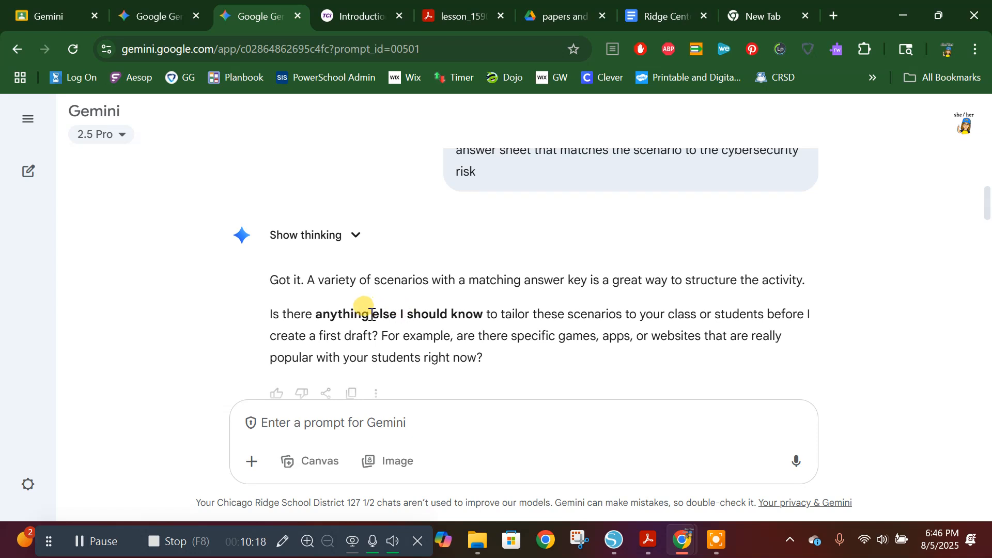
pyautogui.scroll(-2, 377, 289)
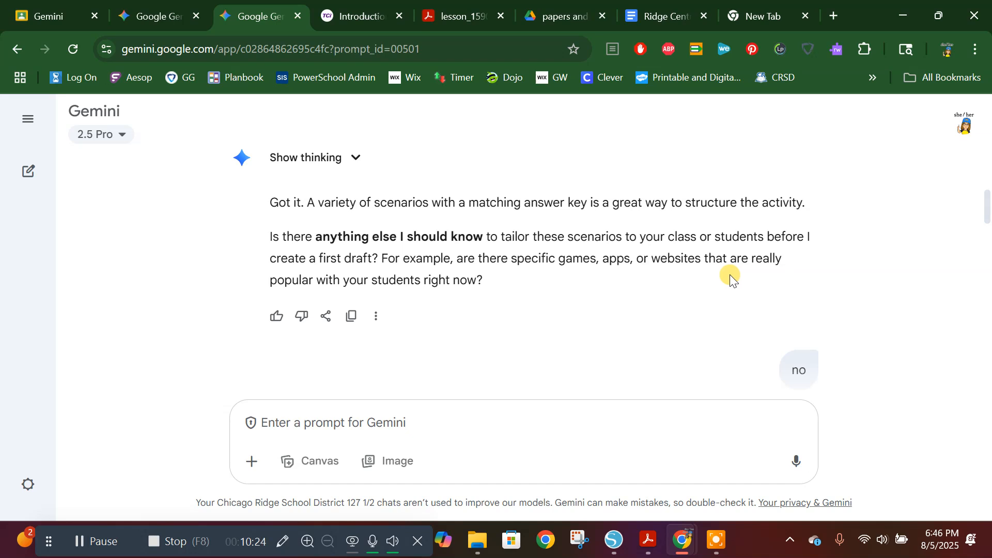
pyautogui.scroll(-2, 729, 274)
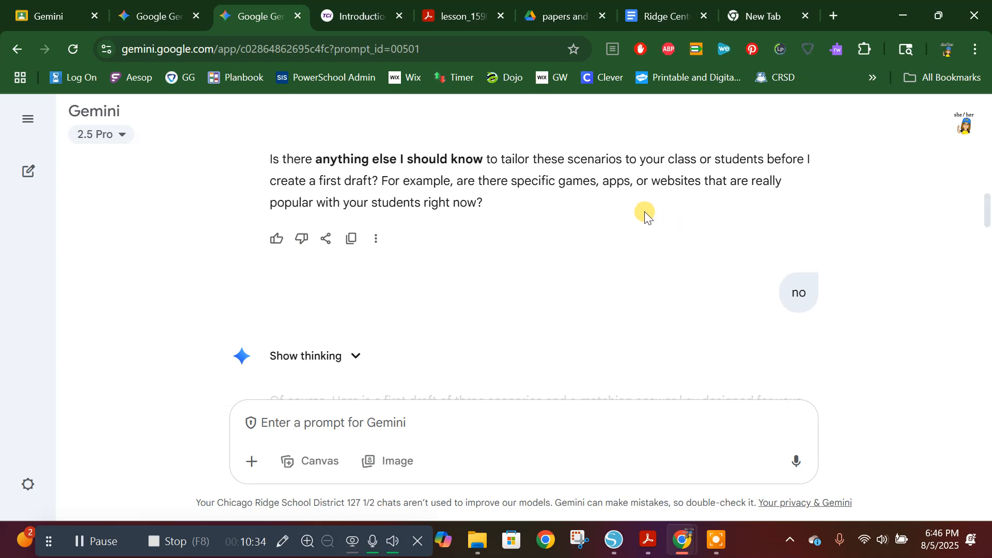
pyautogui.scroll(-4, 642, 212)
pyautogui.scroll(3, 569, 169)
pyautogui.scroll(-3, 569, 170)
pyautogui.scroll(2, 570, 163)
pyautogui.scroll(6, 826, 257)
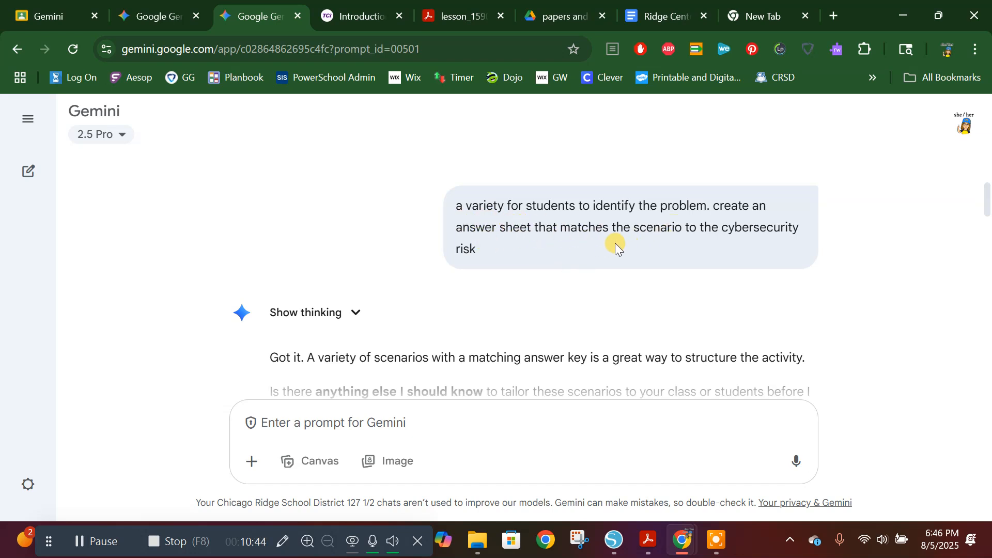
# Step: Read through the first draft of cybersecurity scenarios, its answer key and the suggested refinements
pyautogui.scroll(-6, 615, 243)
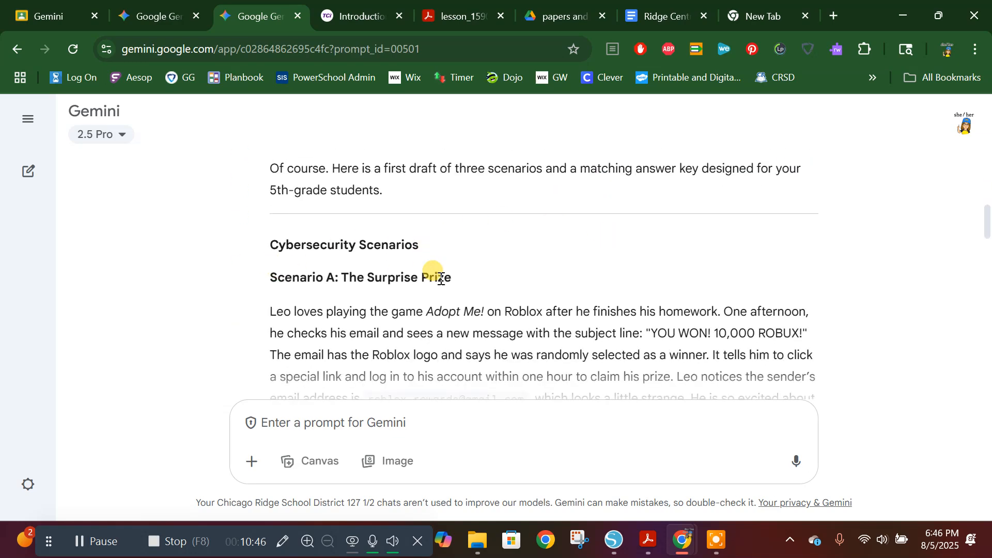
pyautogui.scroll(-5, 531, 233)
pyautogui.scroll(-2, 492, 298)
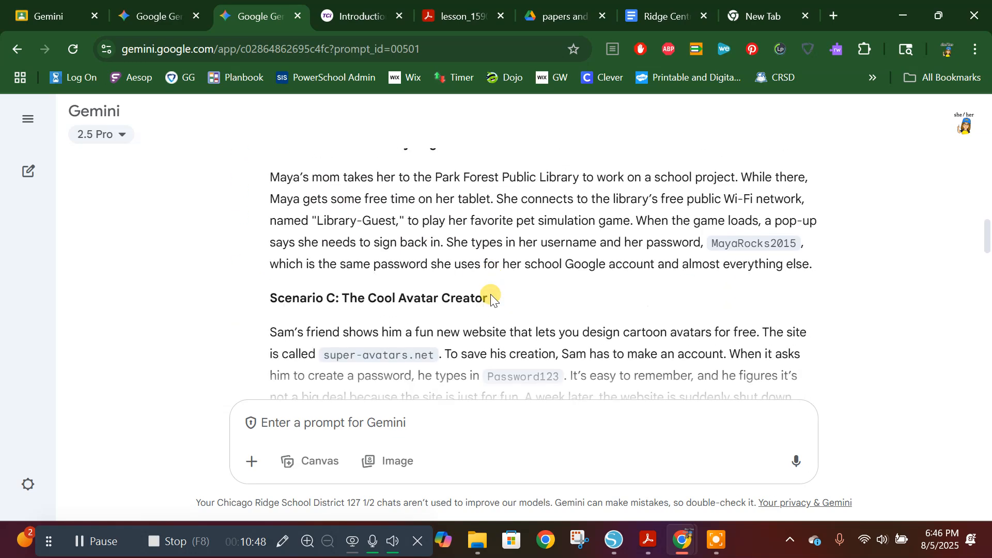
pyautogui.scroll(-6, 492, 299)
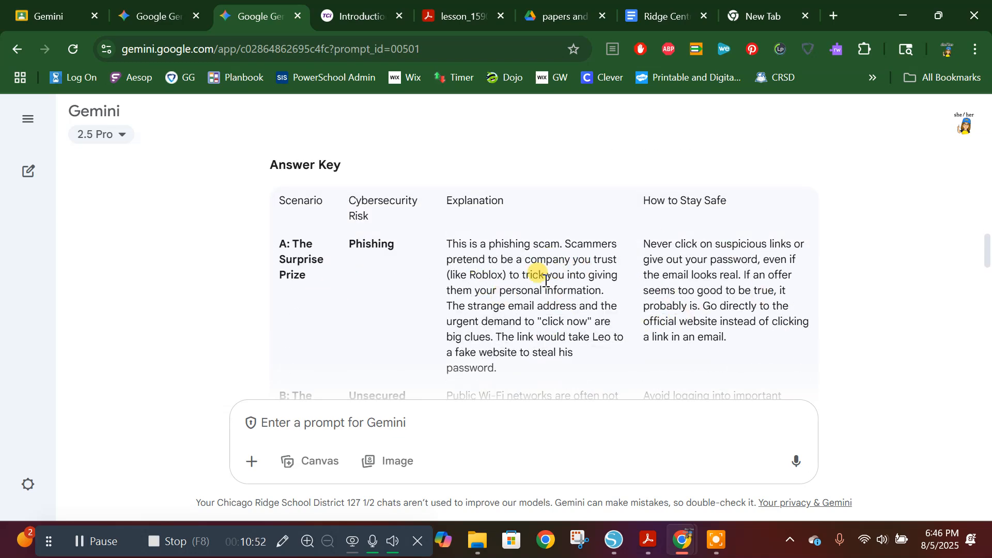
pyautogui.scroll(-9, 518, 275)
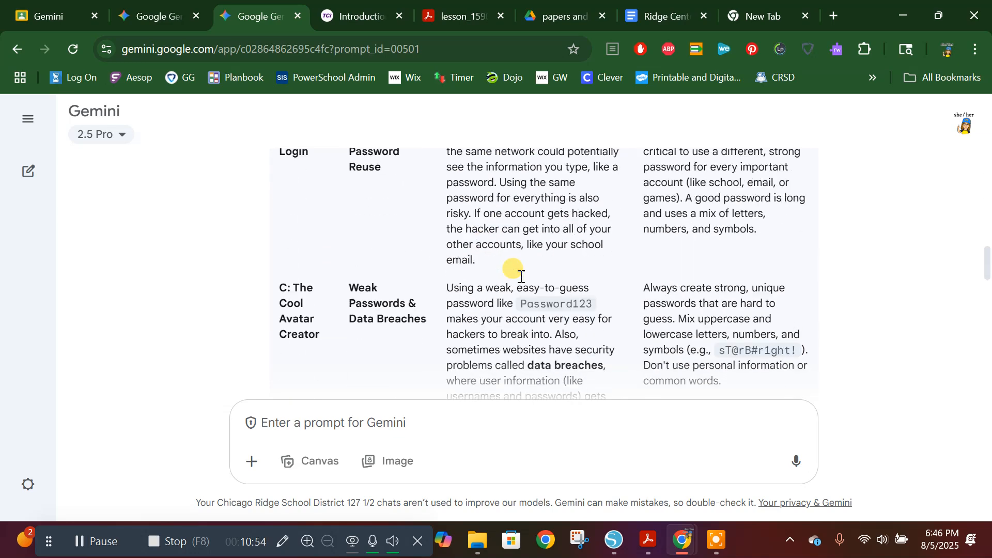
pyautogui.scroll(-1, 522, 276)
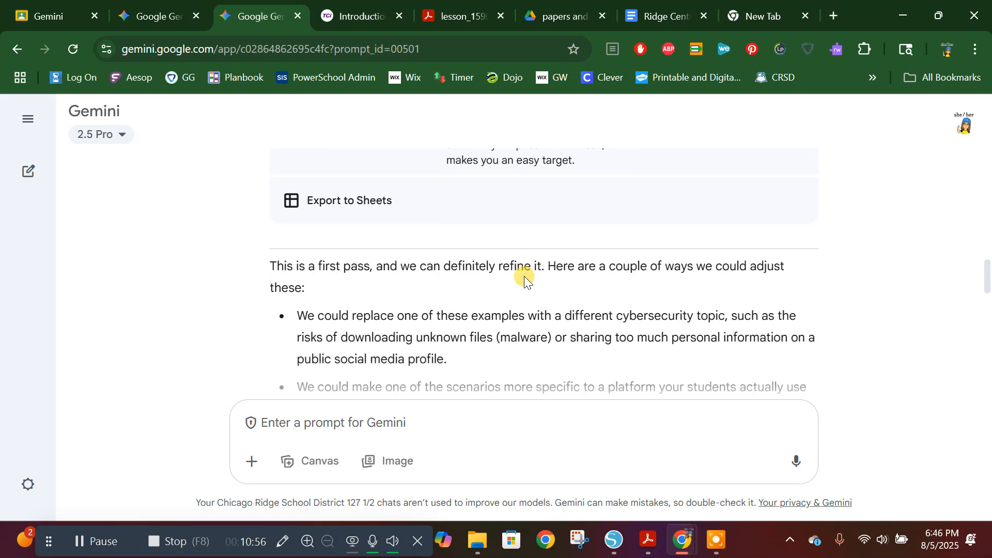
pyautogui.scroll(-1, 528, 277)
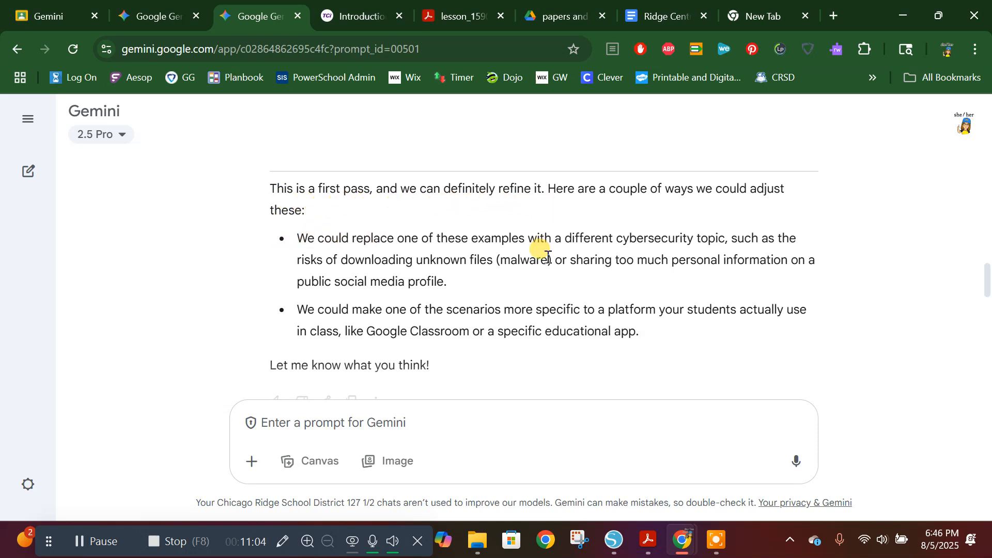
pyautogui.scroll(-2, 435, 297)
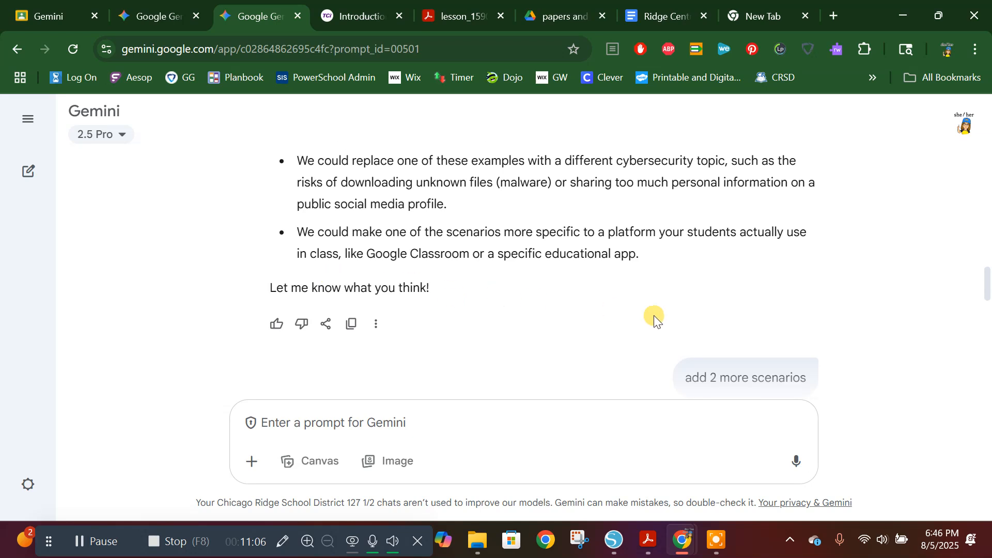
# Step: Examine the response to the "add 2 more scenarios" request, reading Scenarios A through E
pyautogui.scroll(-3, 682, 311)
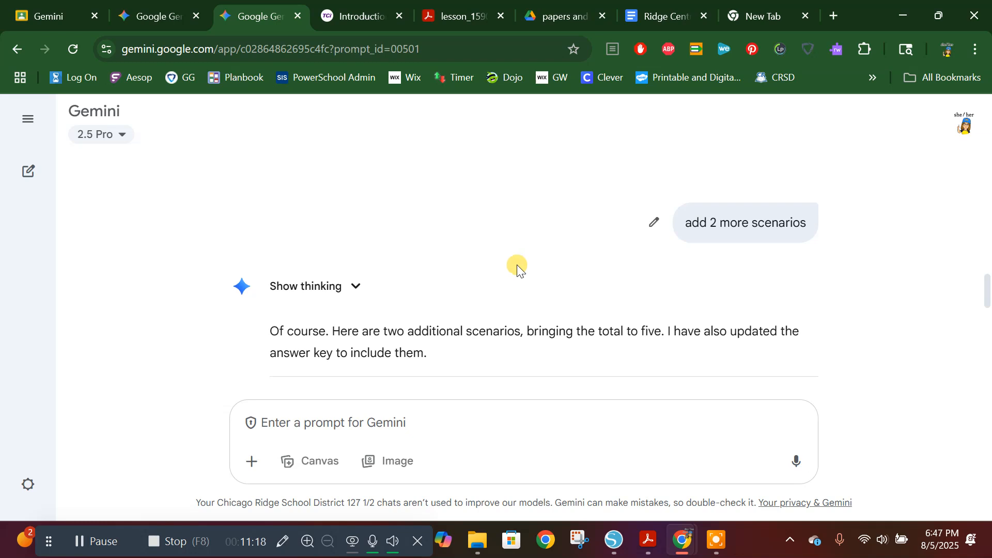
pyautogui.scroll(-1, 539, 277)
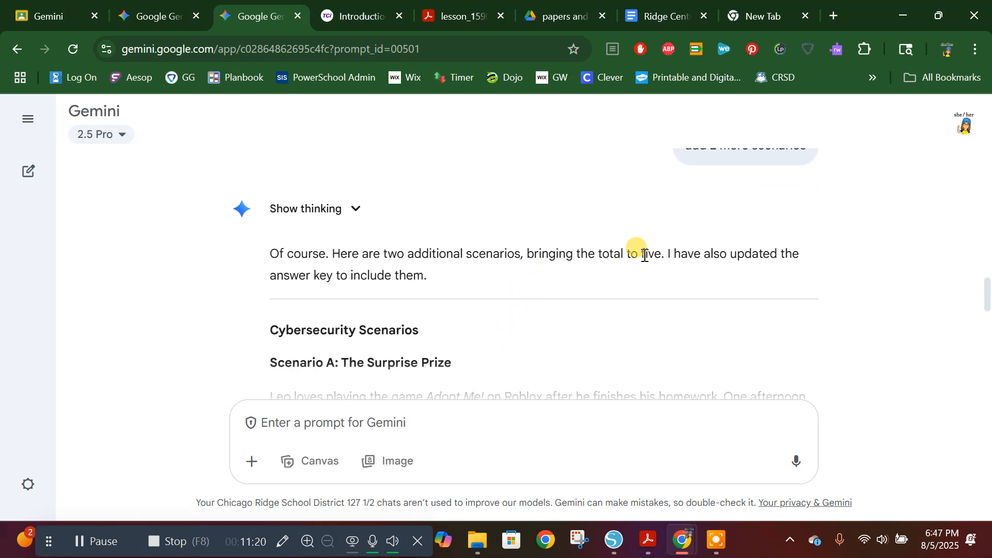
pyautogui.scroll(-1, 615, 294)
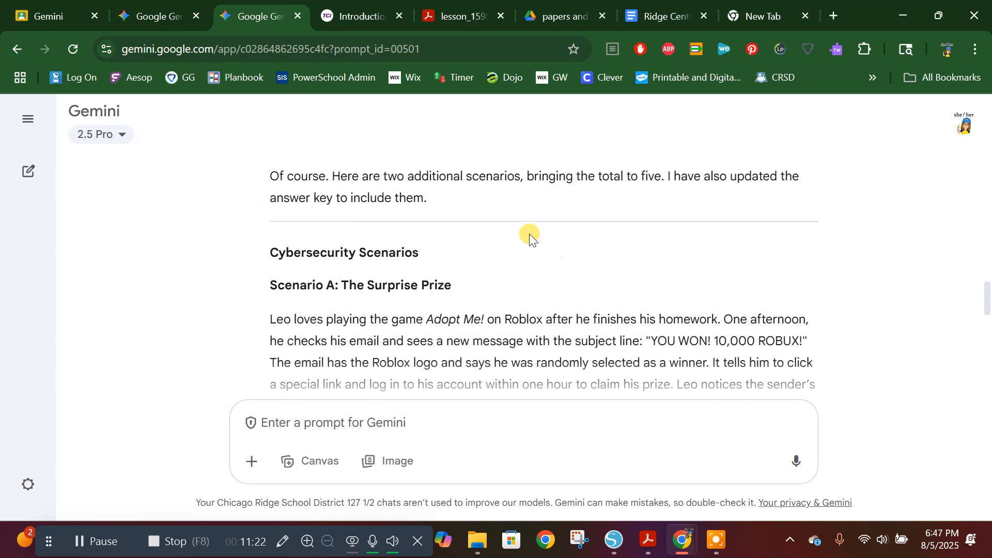
pyautogui.scroll(-2, 570, 263)
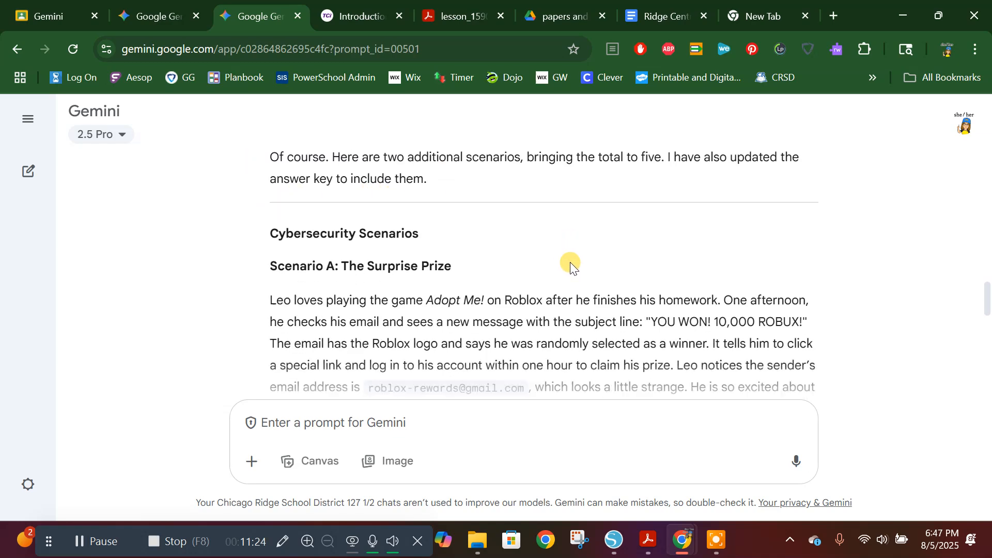
pyautogui.scroll(-4, 437, 326)
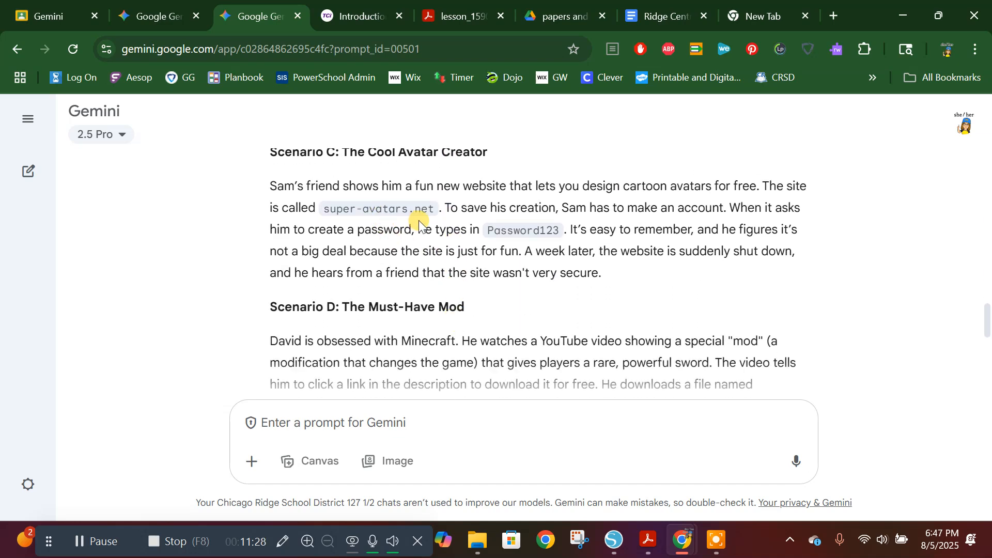
pyautogui.scroll(3, 562, 258)
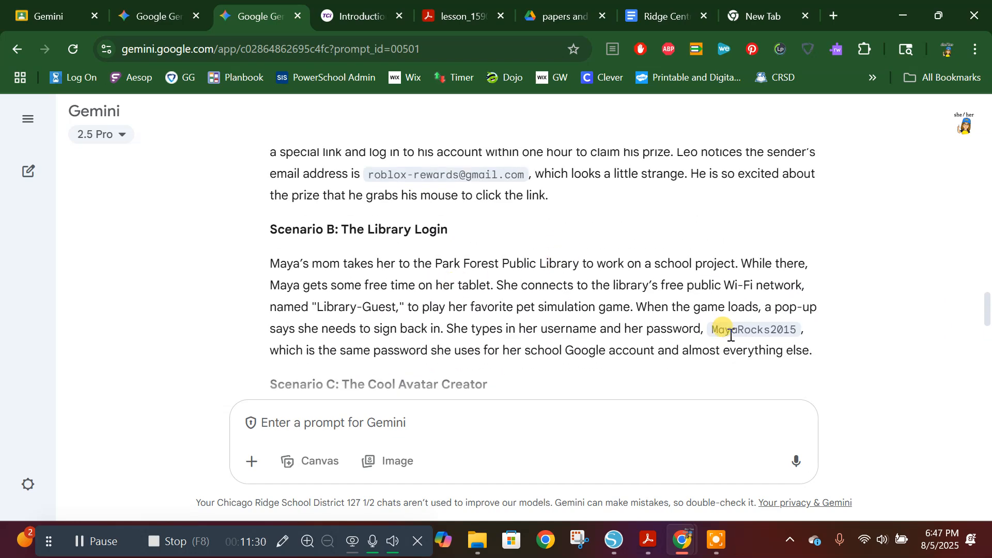
pyautogui.scroll(-2, 620, 255)
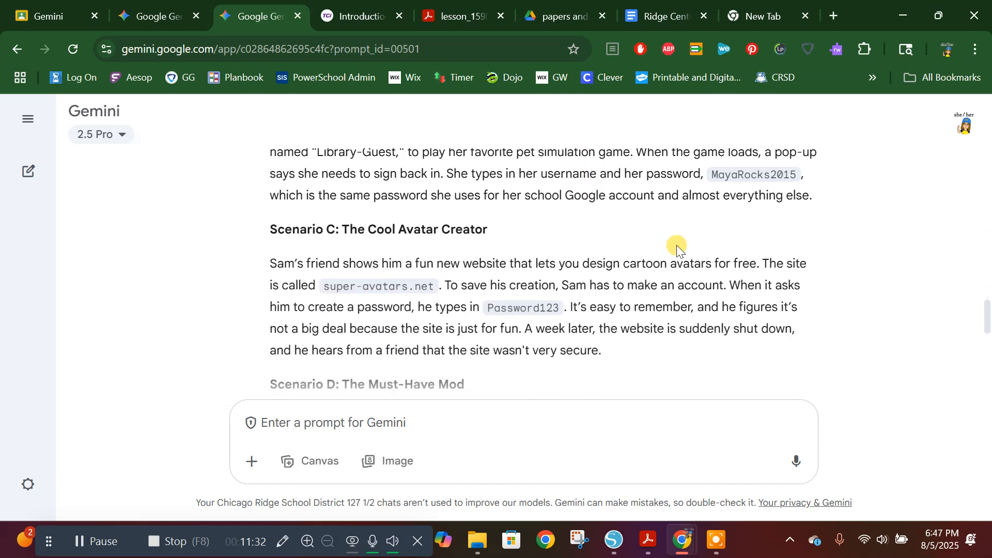
pyautogui.scroll(-1, 652, 288)
pyautogui.scroll(-2, 653, 294)
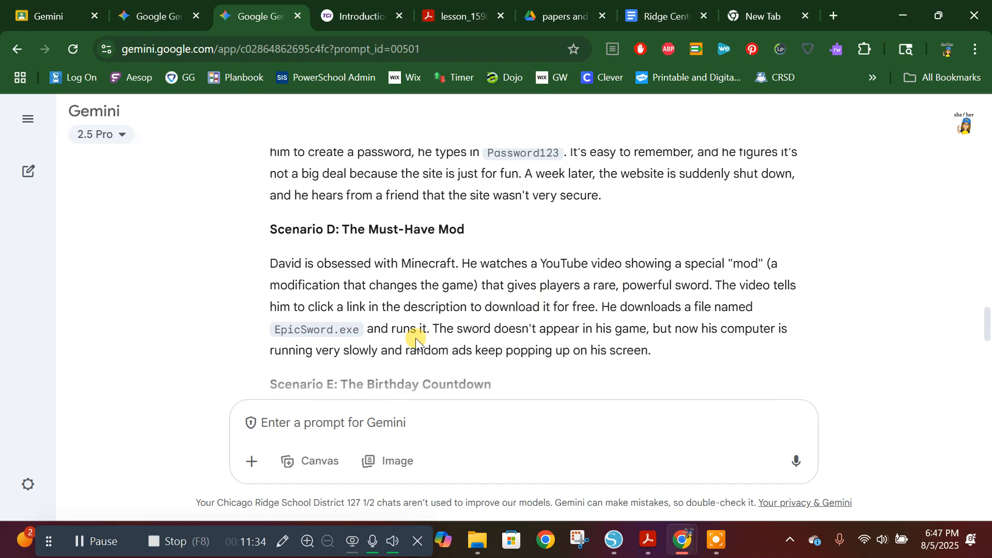
pyautogui.scroll(-1, 544, 305)
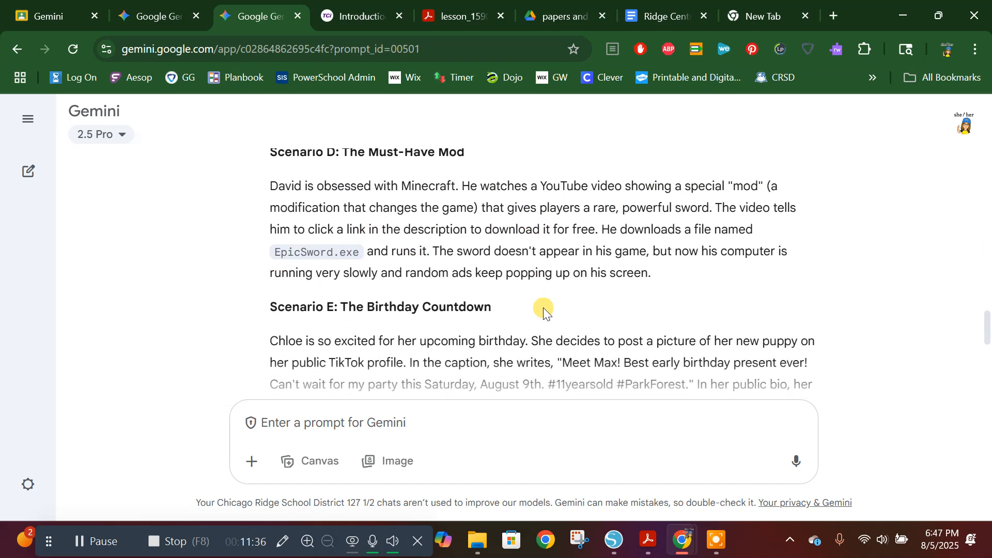
pyautogui.scroll(-2, 377, 332)
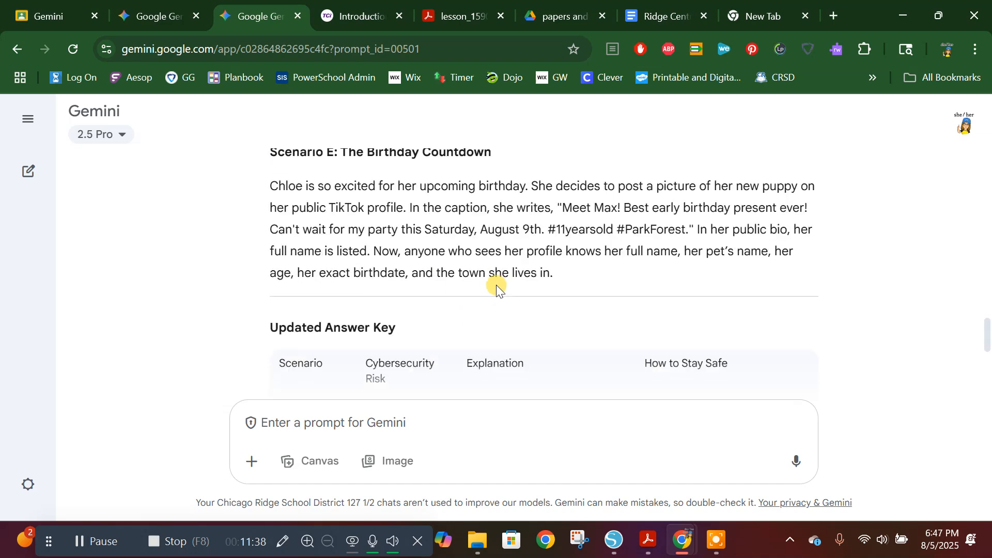
# Step: Examine the Updated Answer Key's risks, explanations and safety advice for each scenario, and return to Scenarios D and E
pyautogui.scroll(-2, 496, 285)
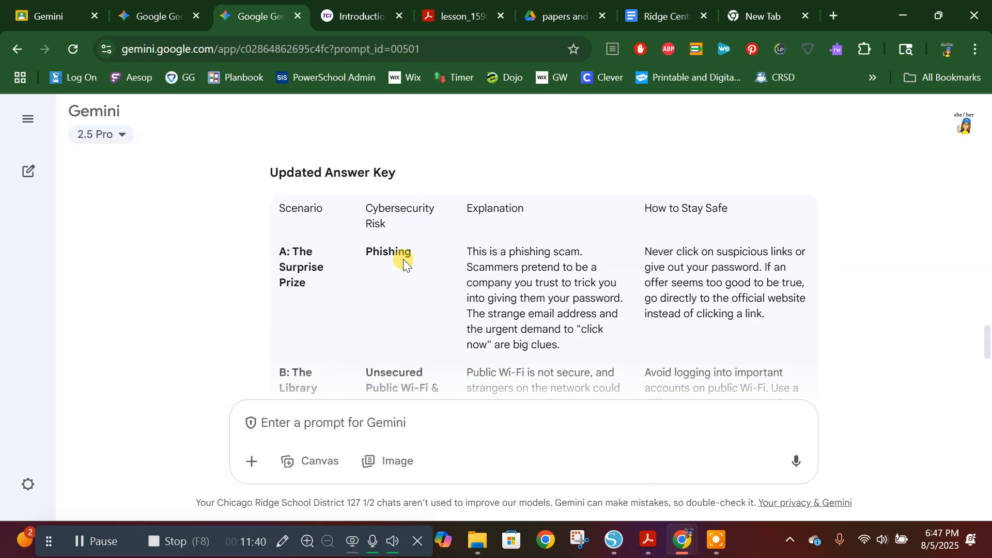
pyautogui.scroll(-1, 404, 261)
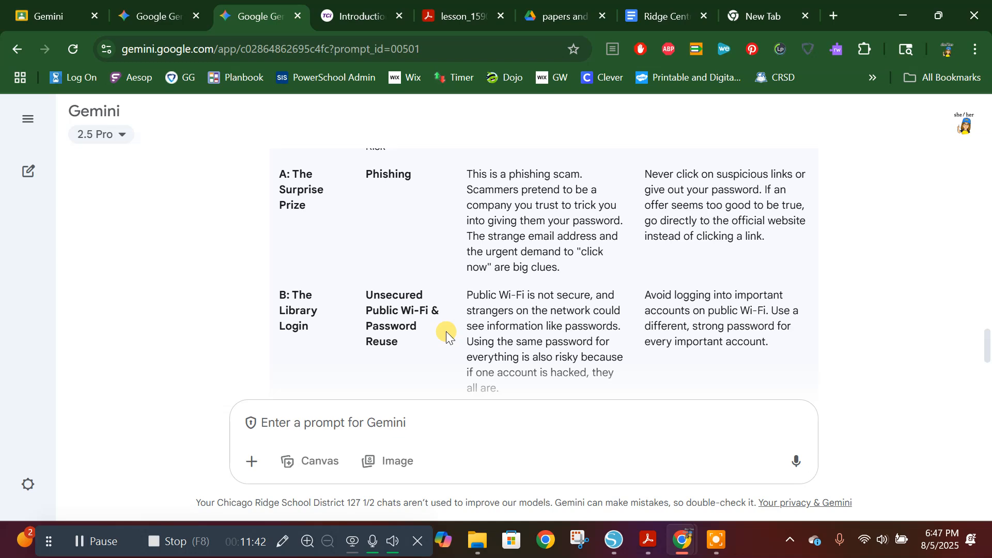
pyautogui.scroll(-3, 429, 315)
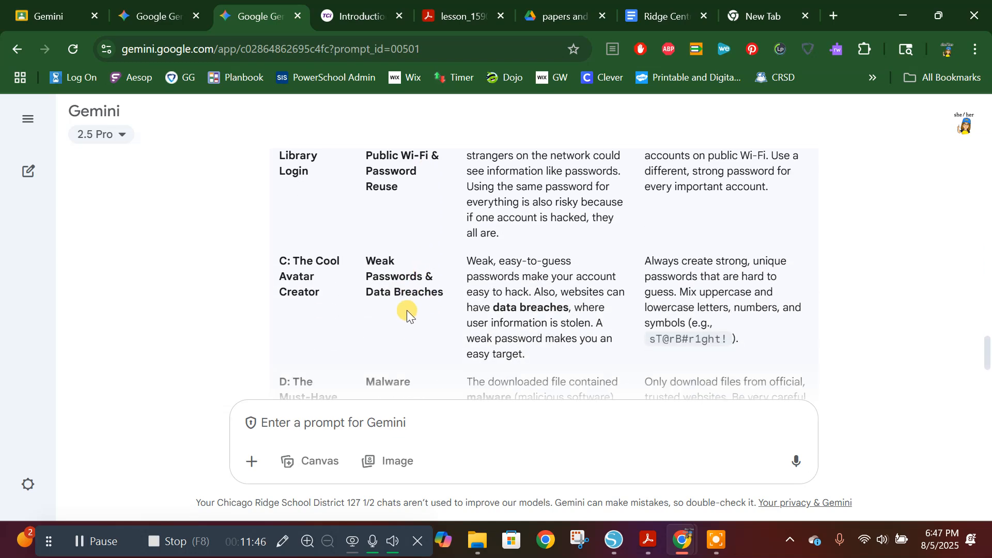
pyautogui.scroll(-1, 406, 310)
pyautogui.scroll(-3, 405, 305)
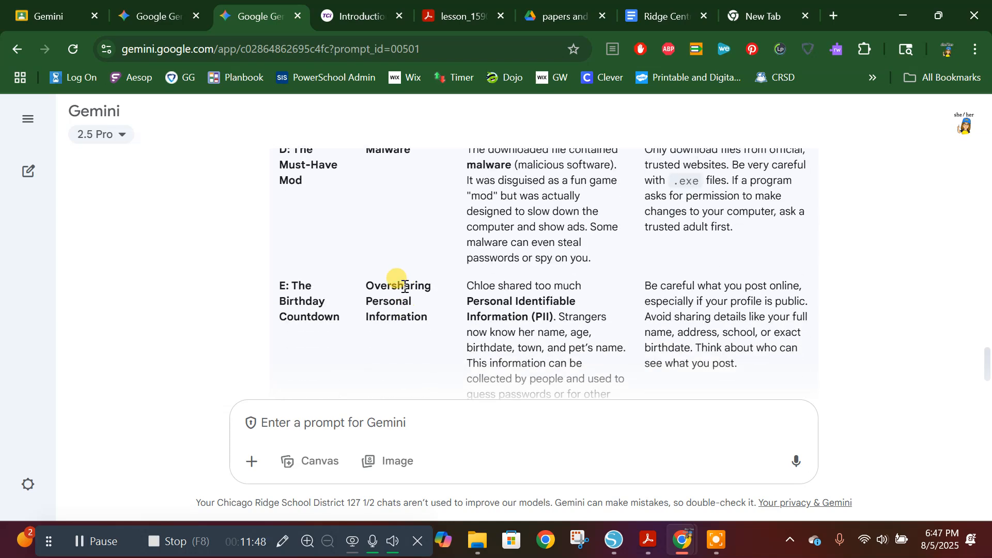
pyautogui.scroll(-2, 429, 302)
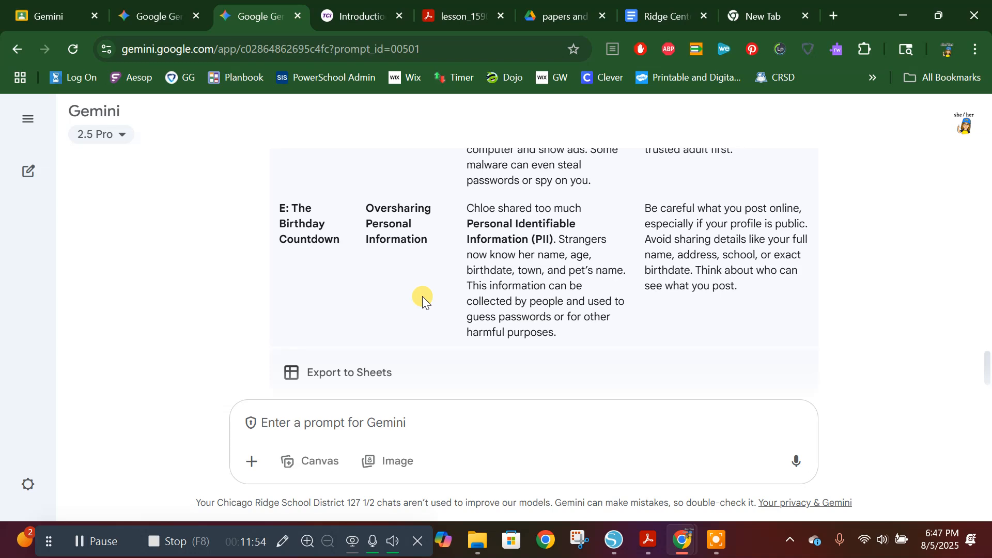
pyautogui.scroll(3, 410, 289)
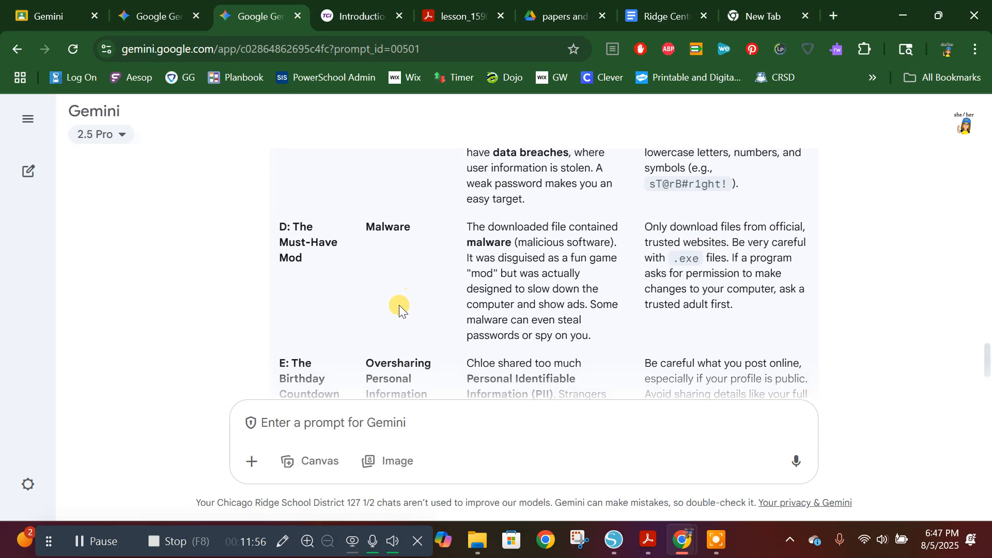
pyautogui.scroll(3, 399, 305)
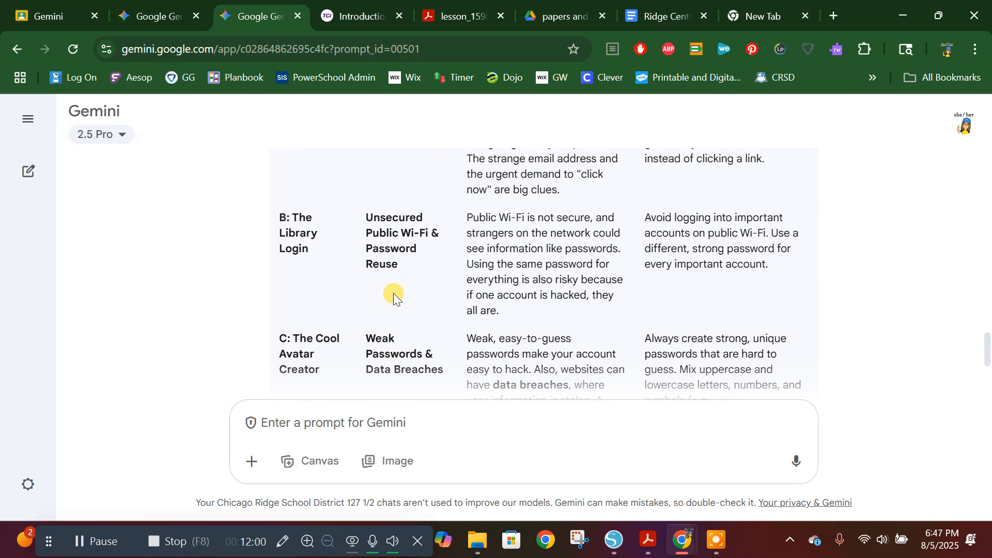
pyautogui.scroll(5, 615, 274)
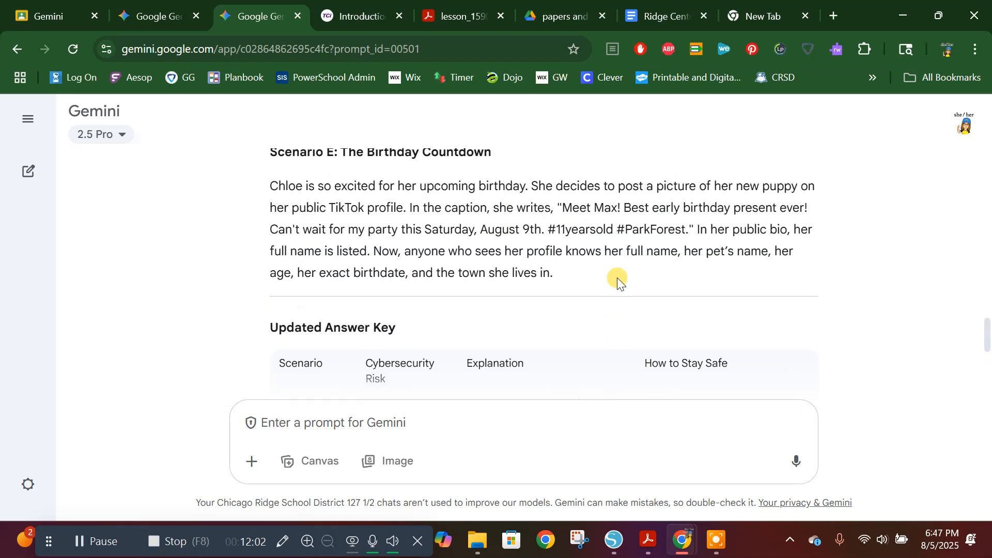
pyautogui.scroll(3, 618, 277)
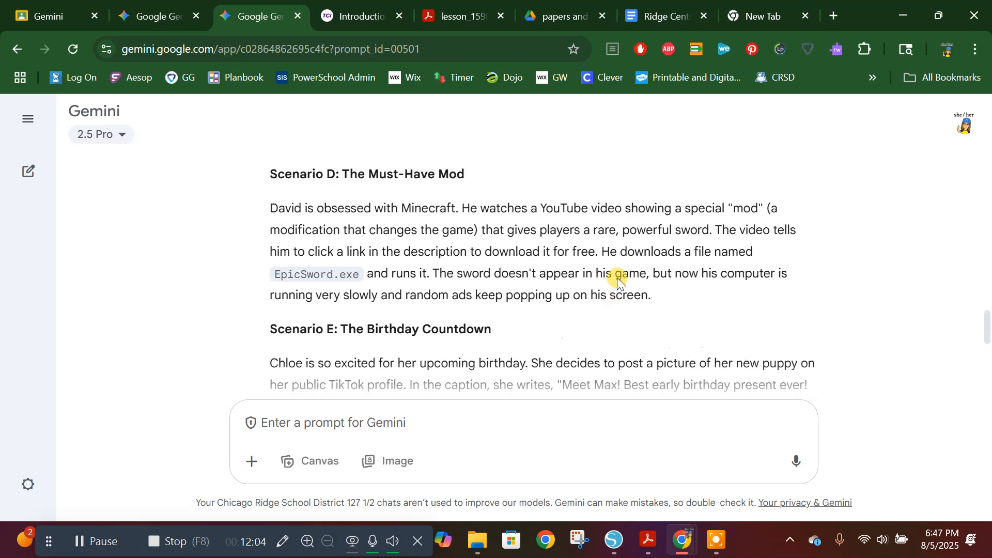
# Step: Export the response with the five cybersecurity scenarios to Google Docs and open the new document
pyautogui.scroll(-3, 617, 277)
pyautogui.scroll(-10, 569, 237)
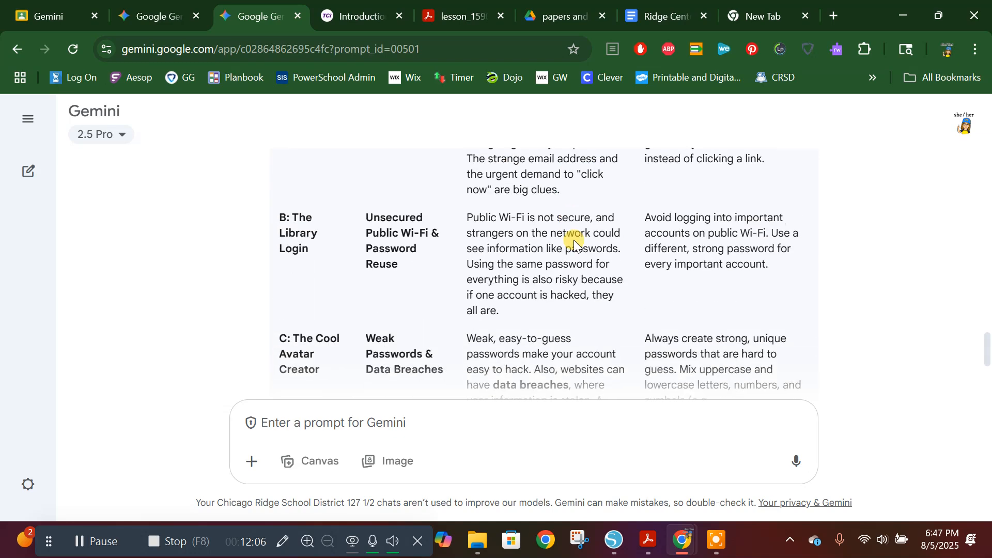
pyautogui.scroll(-3, 574, 242)
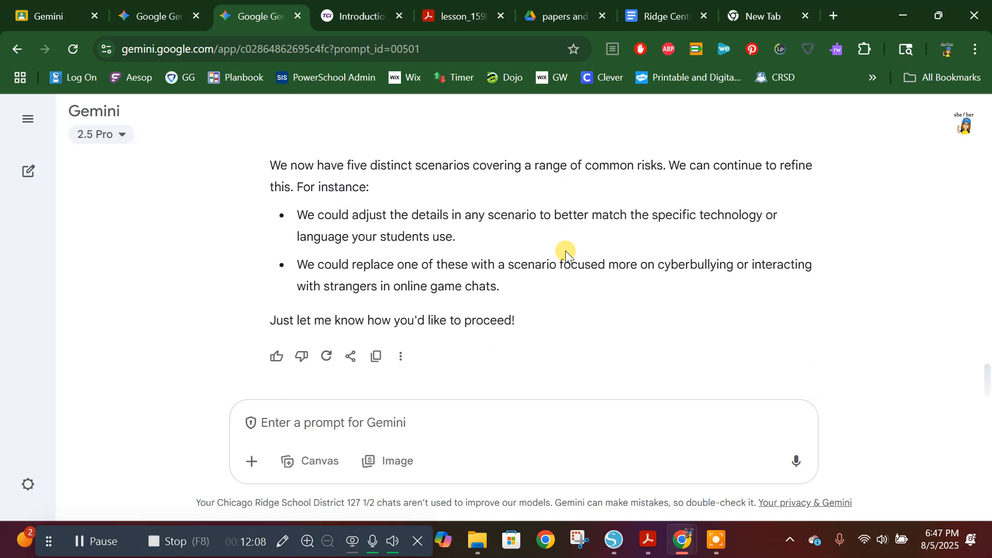
pyautogui.click(351, 358)
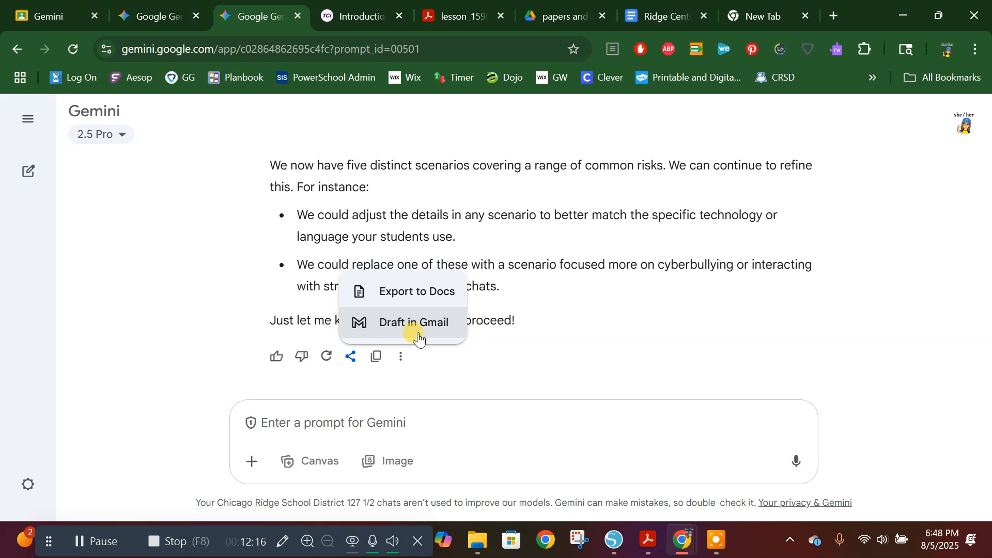
pyautogui.click(425, 293)
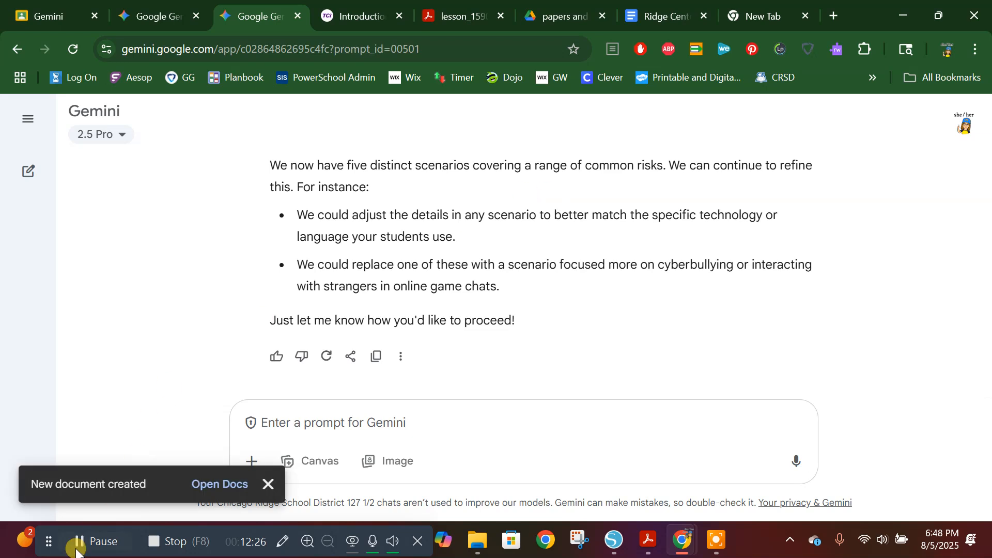
pyautogui.click(214, 491)
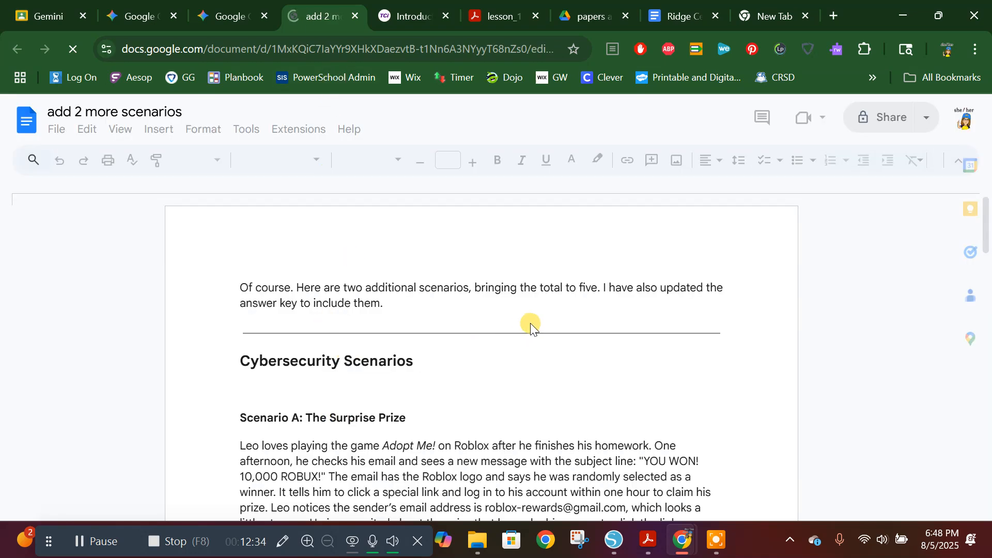
pyautogui.scroll(-3, 530, 323)
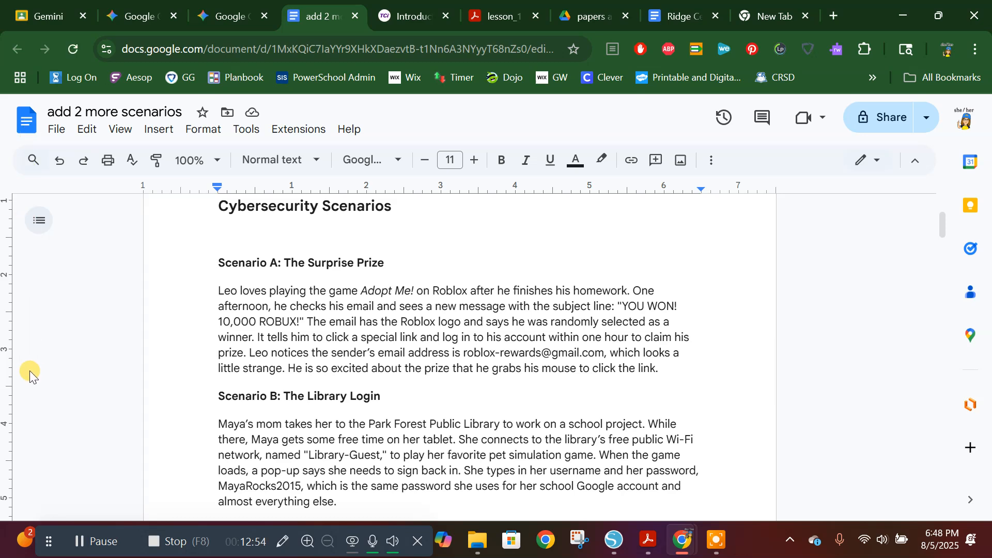
# Step: Start moving the document and browse to My Drive > 2 Internet safety > Grade 5 as the destination
pyautogui.click(57, 131)
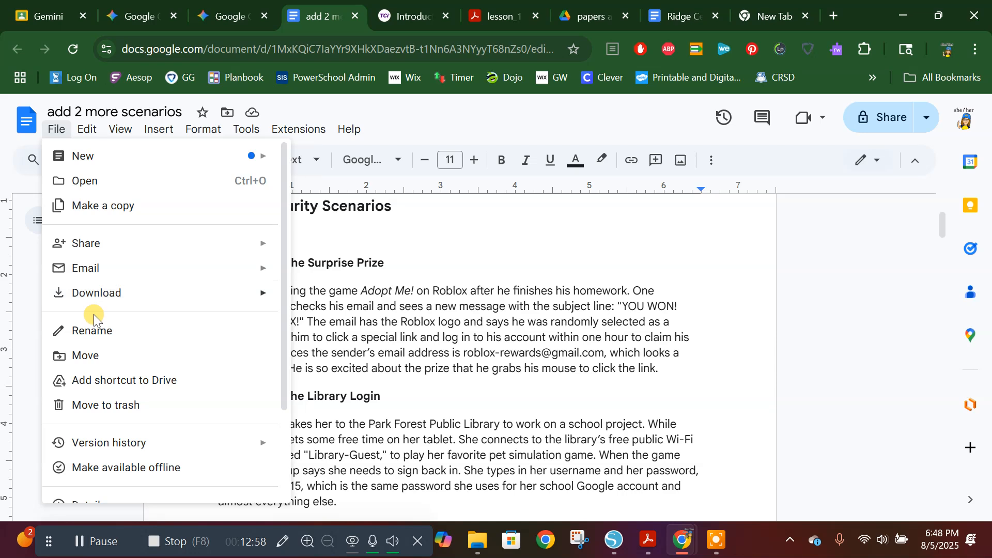
pyautogui.click(87, 357)
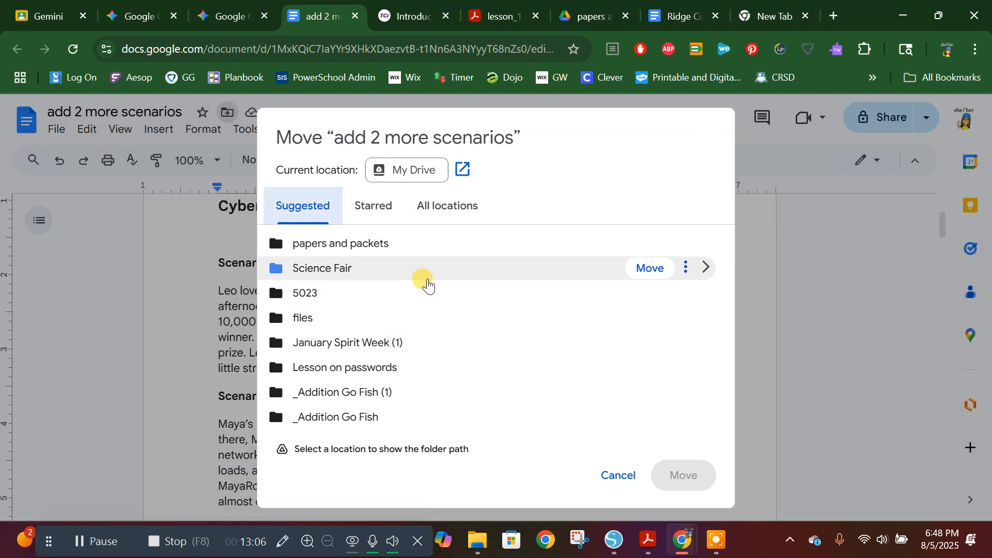
pyautogui.click(440, 204)
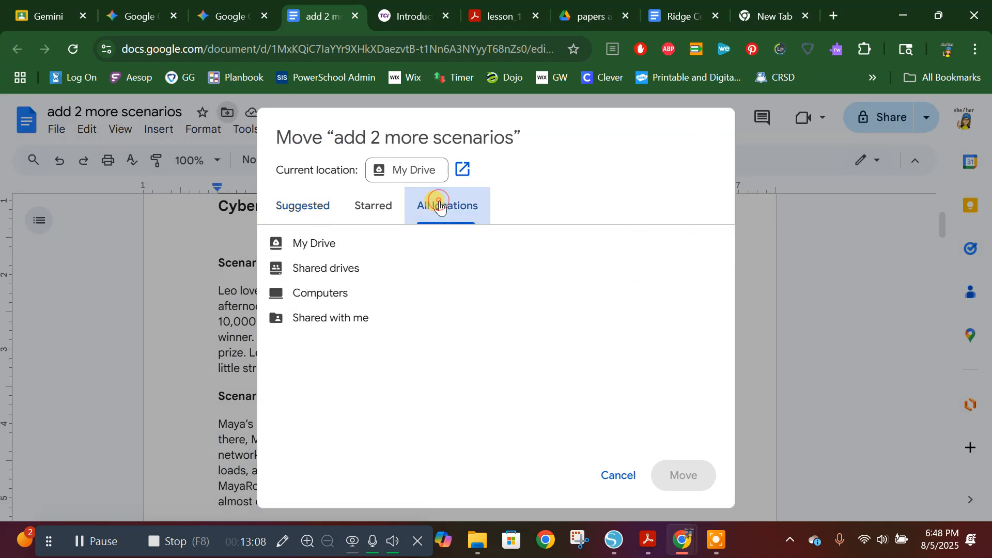
pyautogui.click(333, 244)
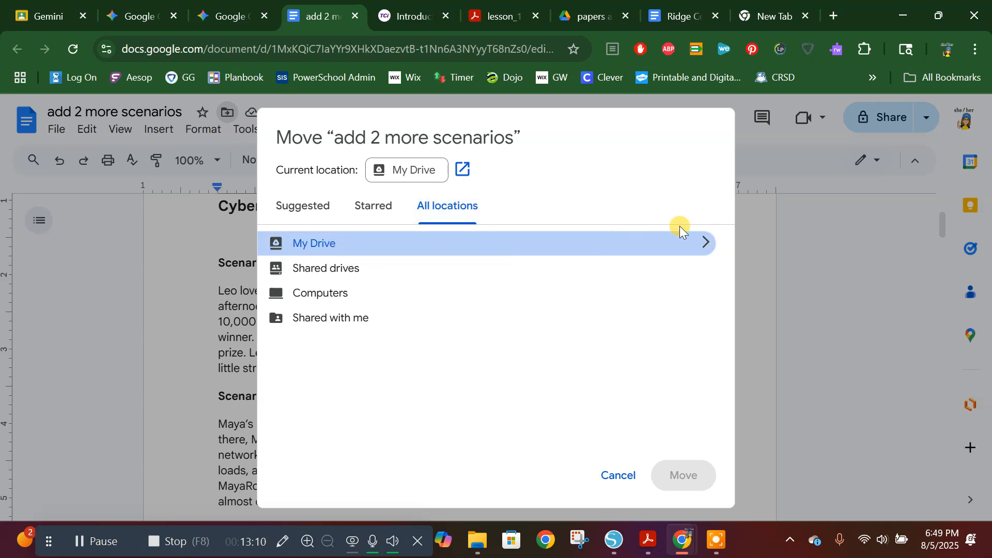
pyautogui.click(704, 245)
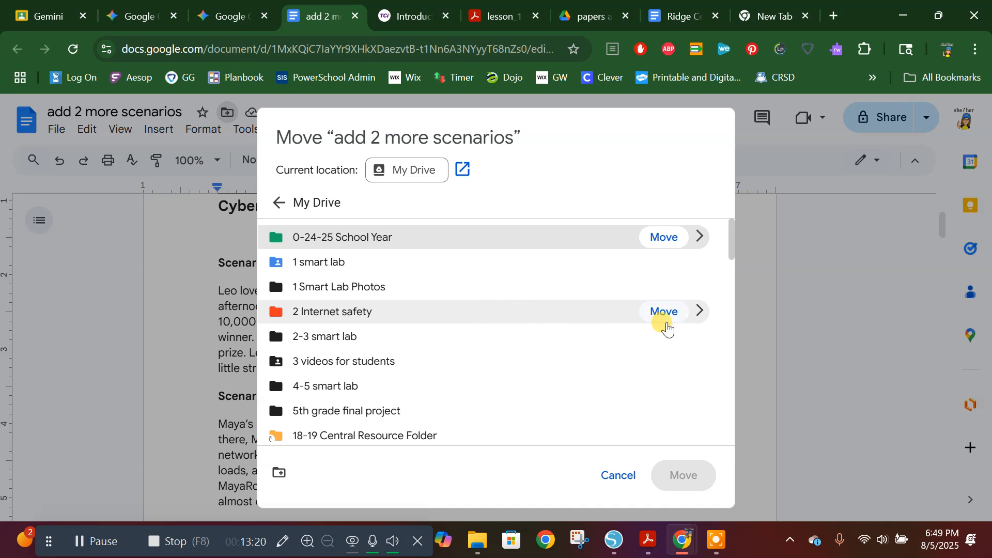
pyautogui.click(702, 309)
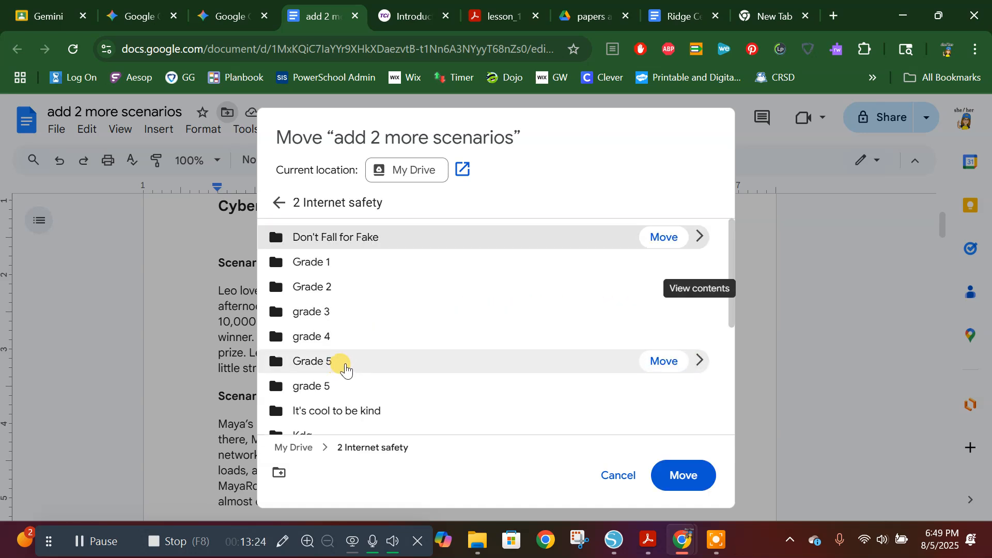
pyautogui.click(698, 357)
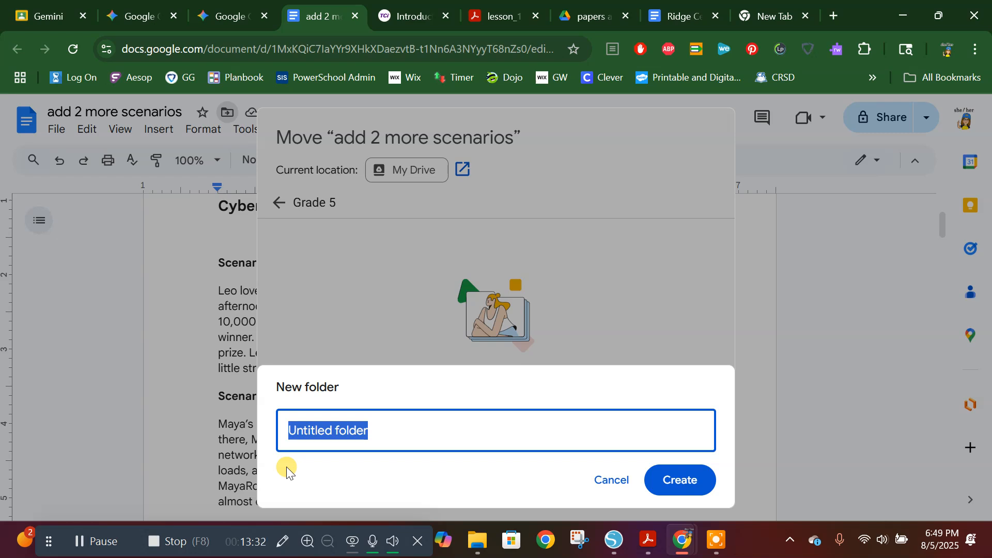
# Step: Create a folder named "Cyber security activity BOY" inside Grade 5 and move the document into it
pyautogui.write('Cyber')
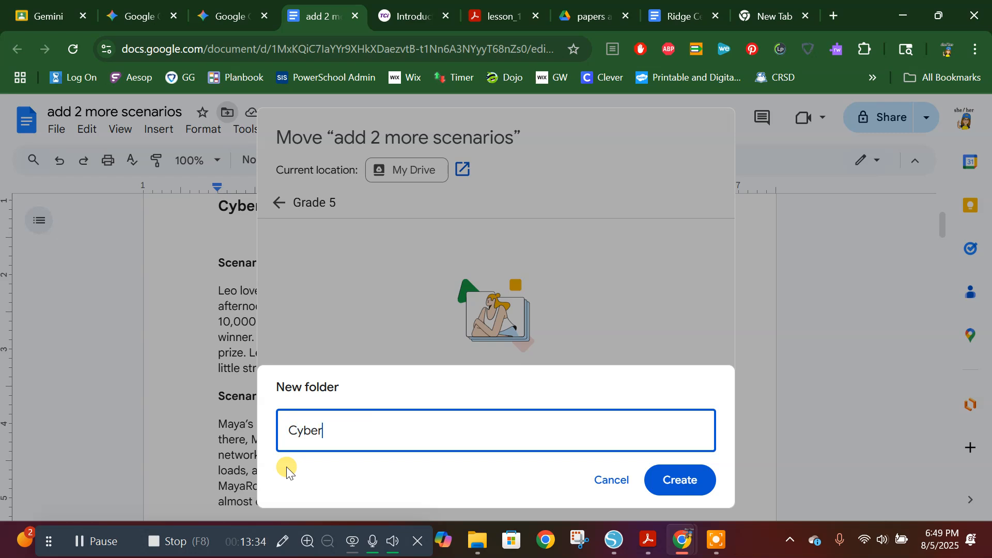
pyautogui.write(' security')
pyautogui.write('acti')
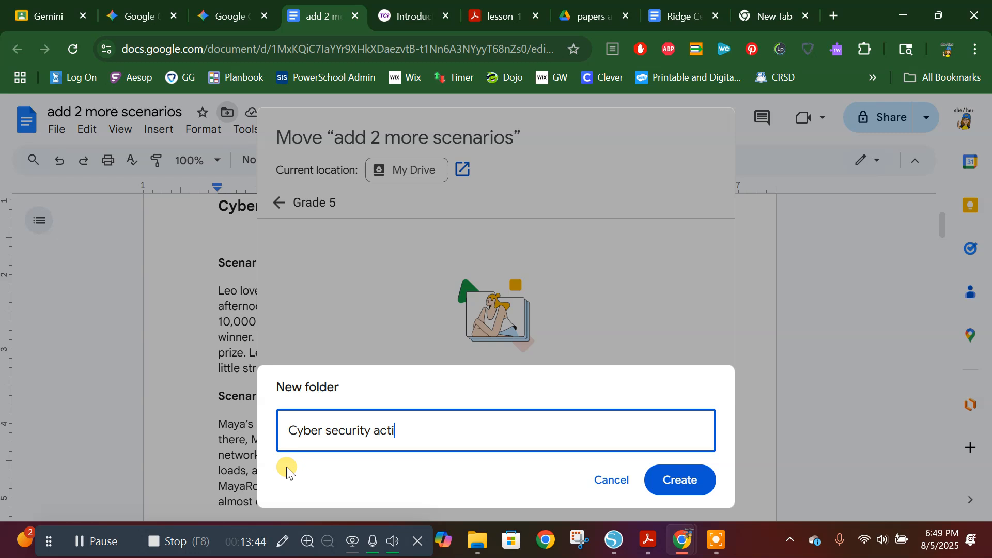
pyautogui.write('vity BOY')
pyautogui.click(677, 480)
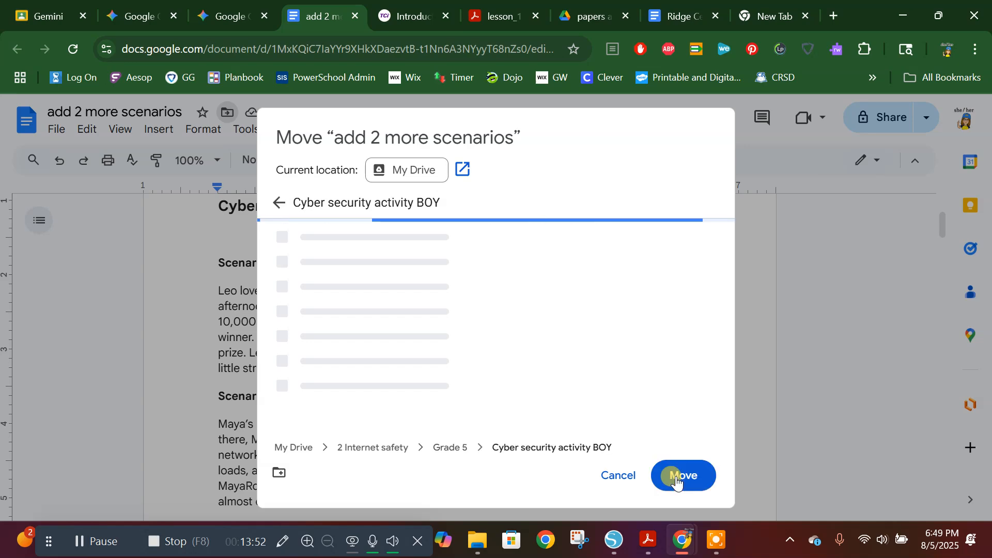
pyautogui.click(677, 476)
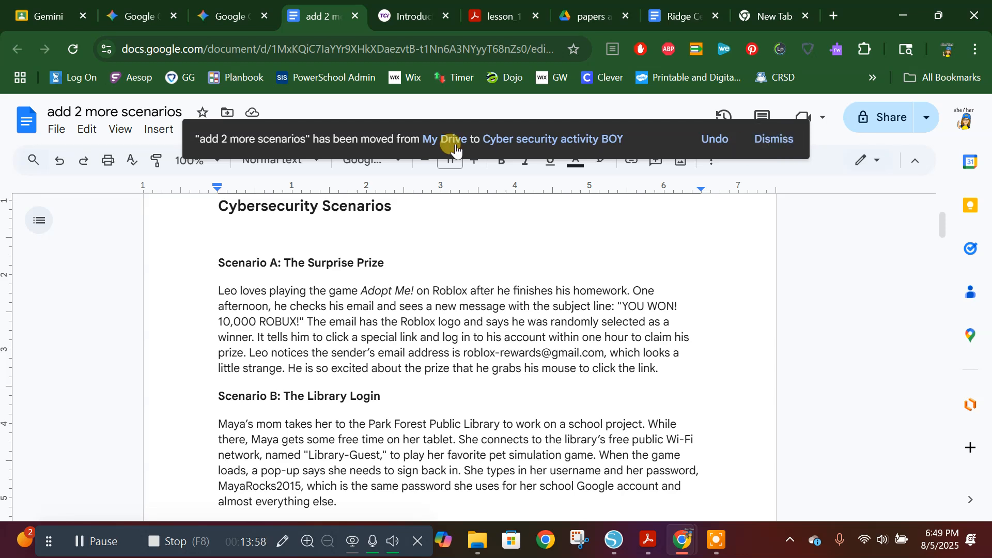
pyautogui.click(772, 150)
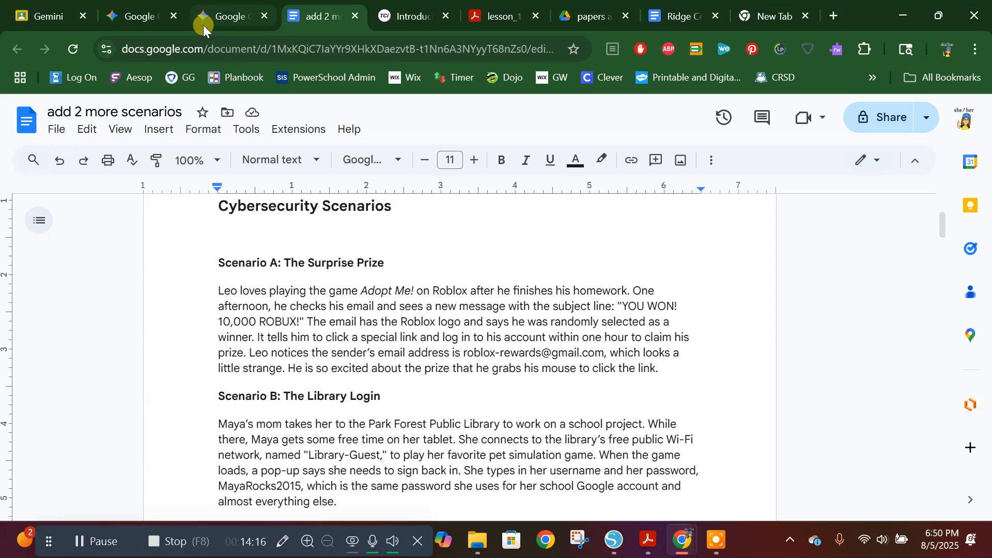
# Step: Return to Classroom's Gemini tools, filter them by Assessments and open Create a rubric
pyautogui.moveTo(220, 17)
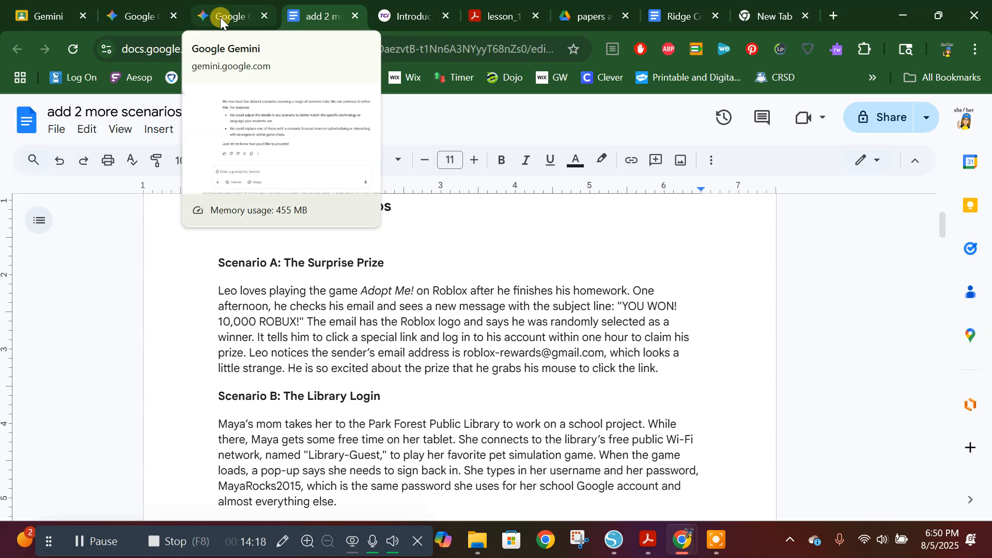
pyautogui.click(64, 20)
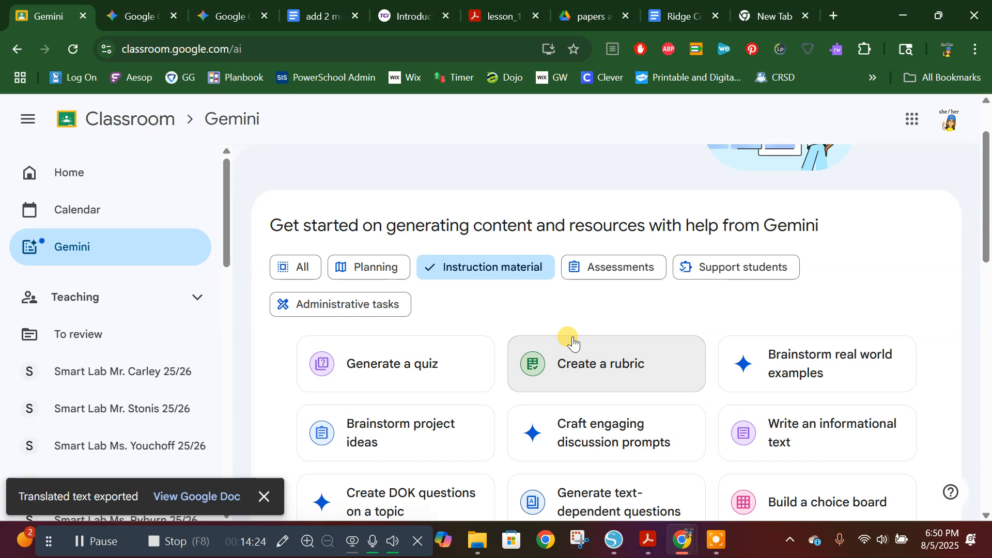
pyautogui.click(624, 268)
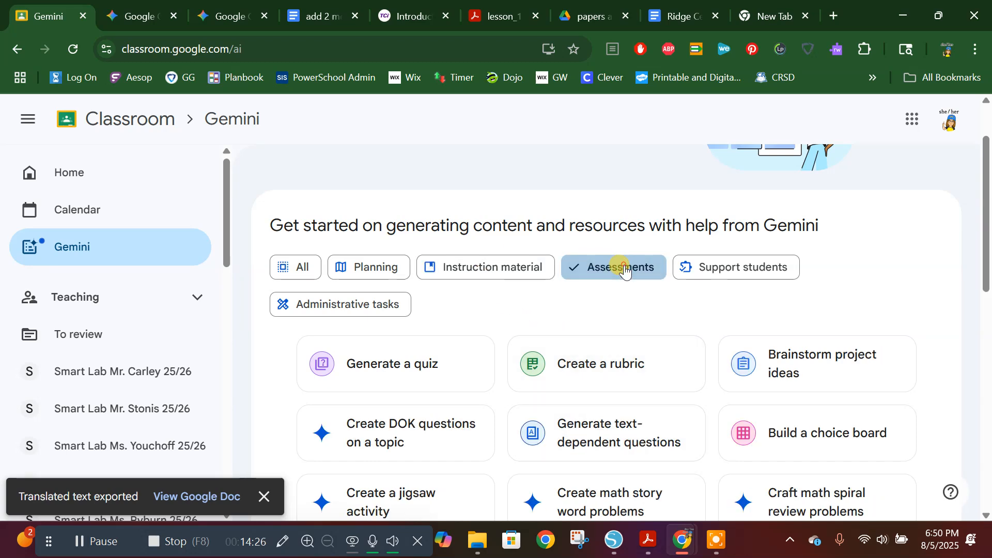
pyautogui.click(598, 376)
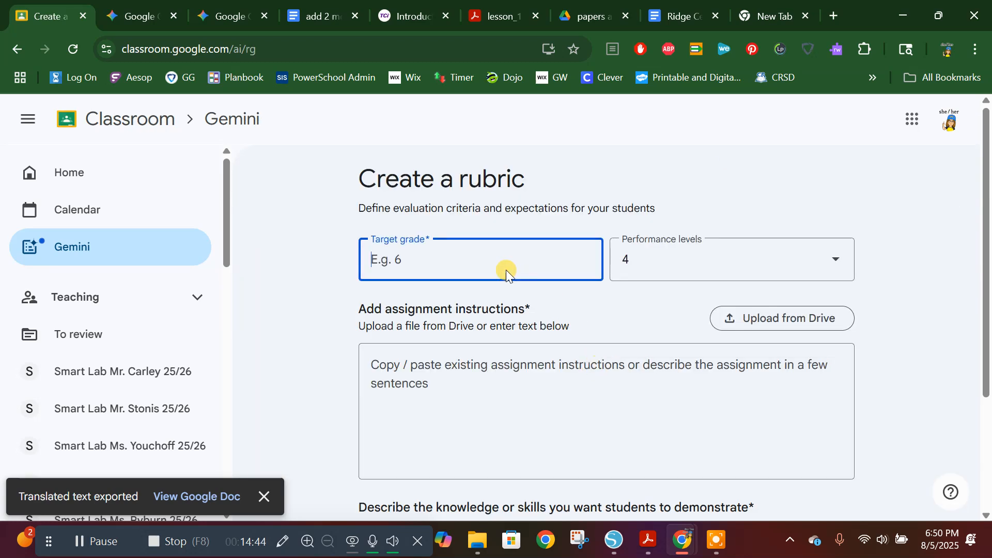
# Step: Set the rubric's target grade to 4 and look over the performance level options and remaining form fields
pyautogui.write('4')
pyautogui.click(726, 269)
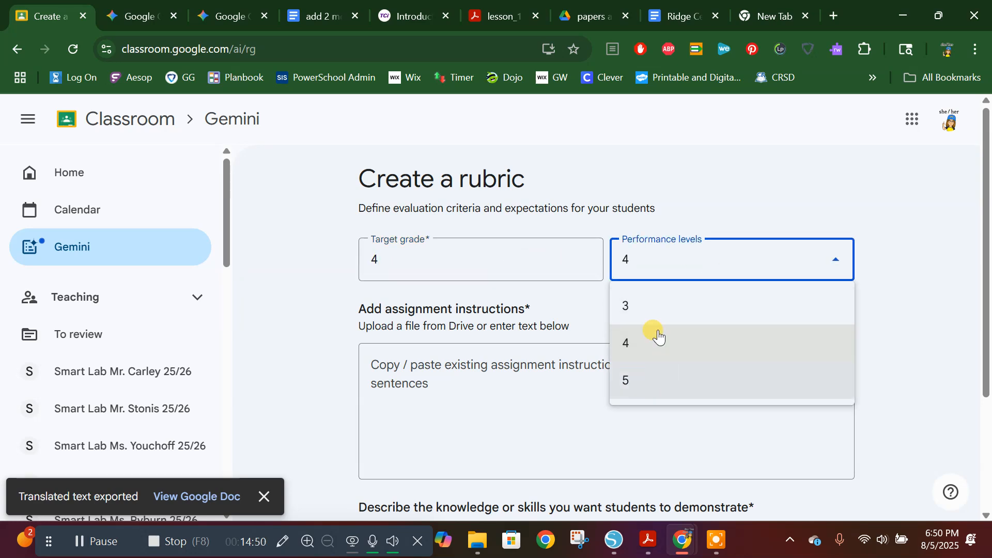
pyautogui.click(729, 258)
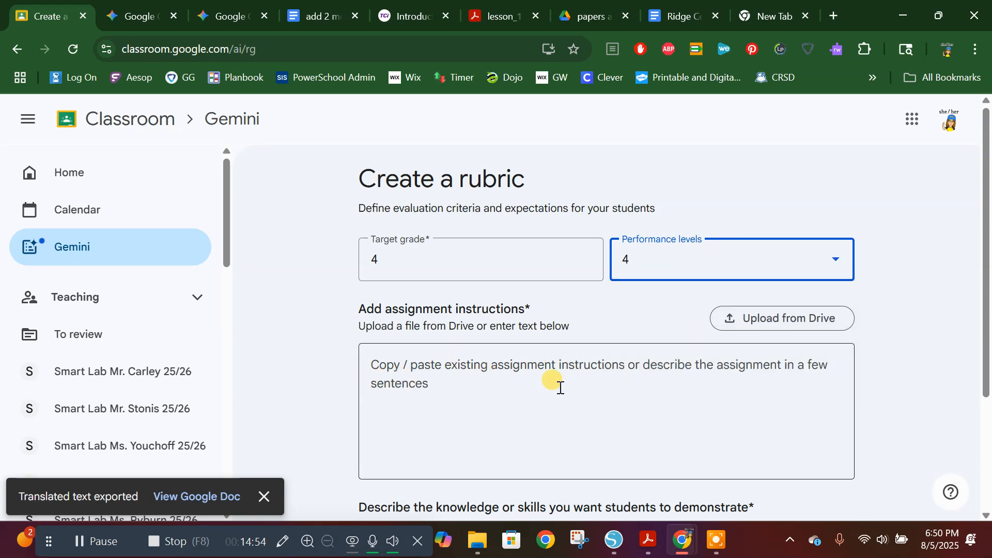
pyautogui.scroll(-3, 560, 387)
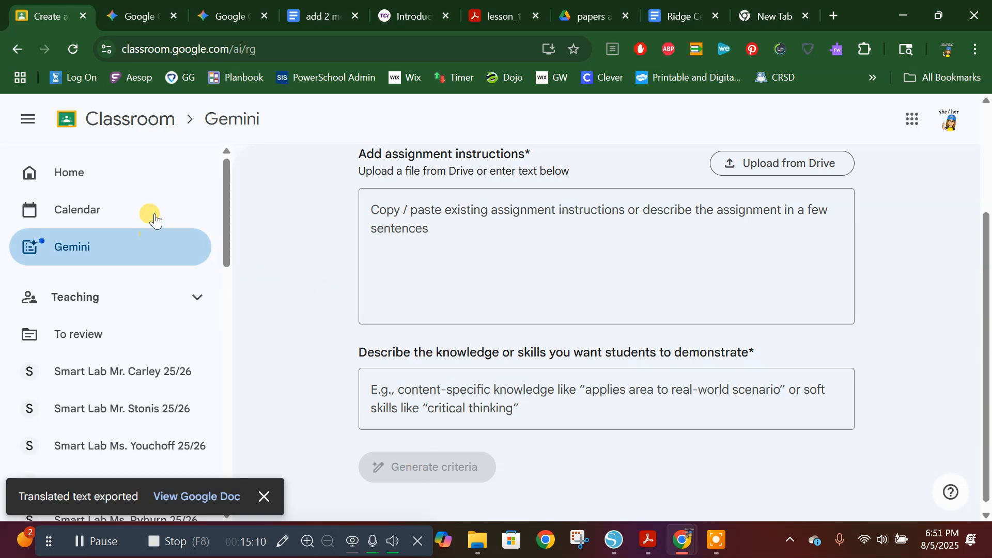
# Step: Switch to the Gemini conversation about cybersecurity scenarios and start a new chat from there
pyautogui.click(133, 13)
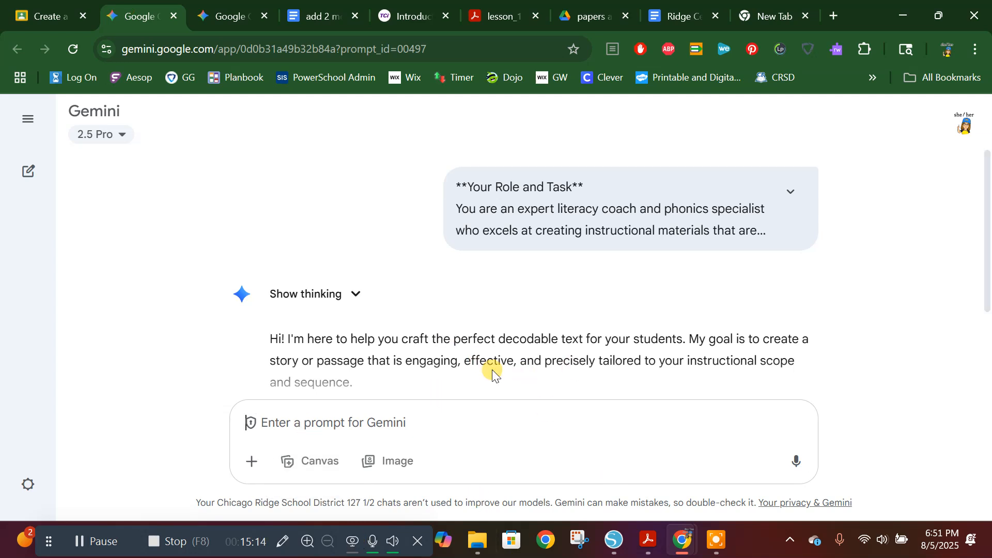
pyautogui.click(233, 16)
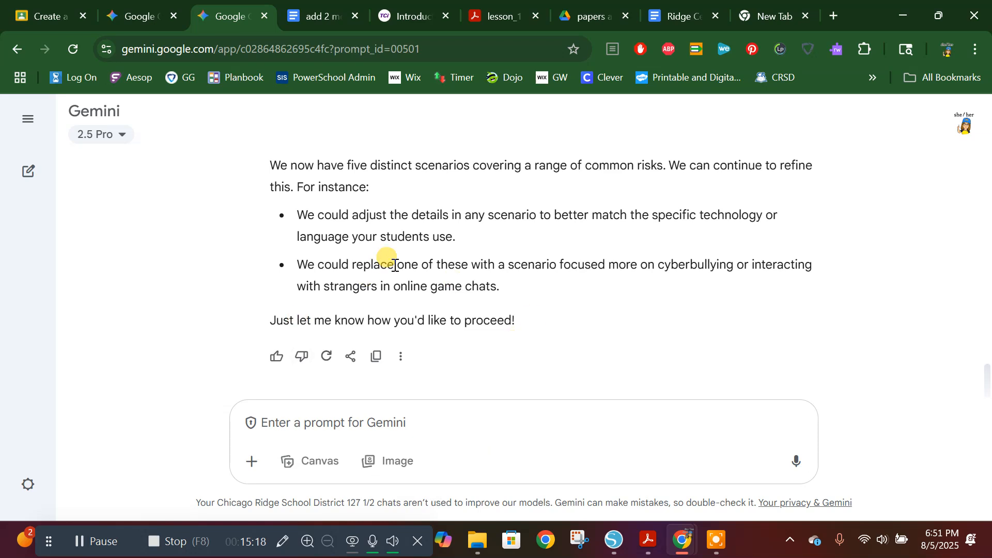
pyautogui.moveTo(28, 172)
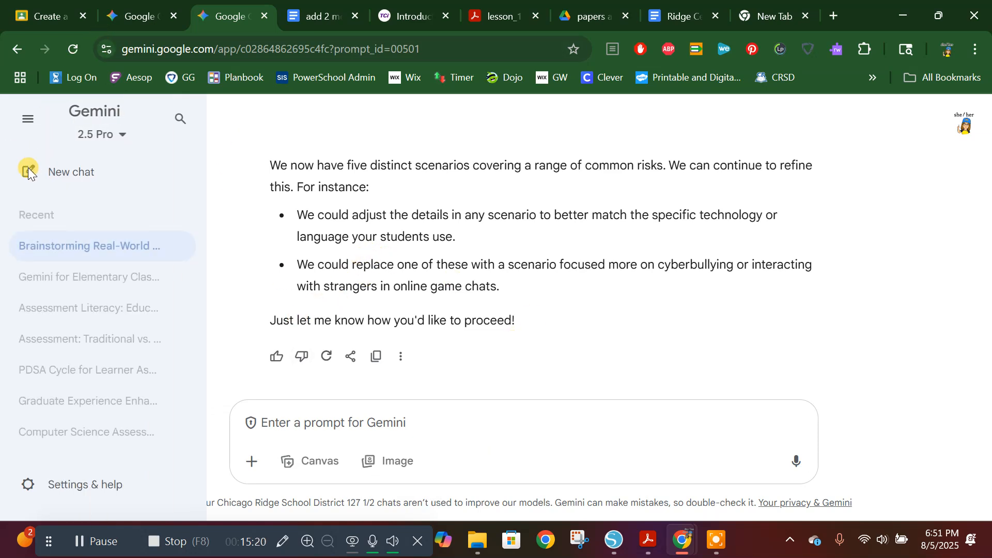
pyautogui.click(64, 171)
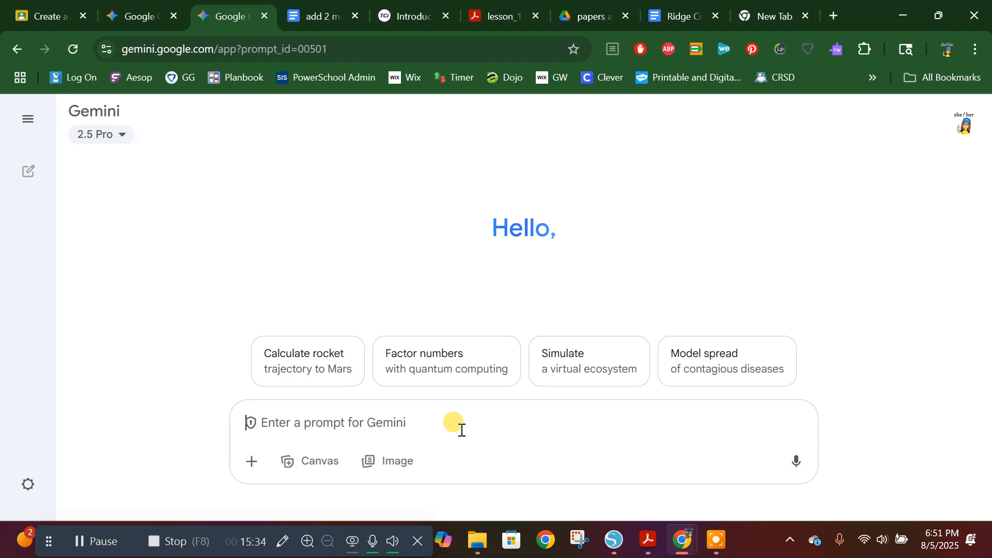
# Step: Go back to Classroom's Gemini assessment tools, reopen Create a rubric to view its blank form, and leave it for the tool list
pyautogui.click(58, 14)
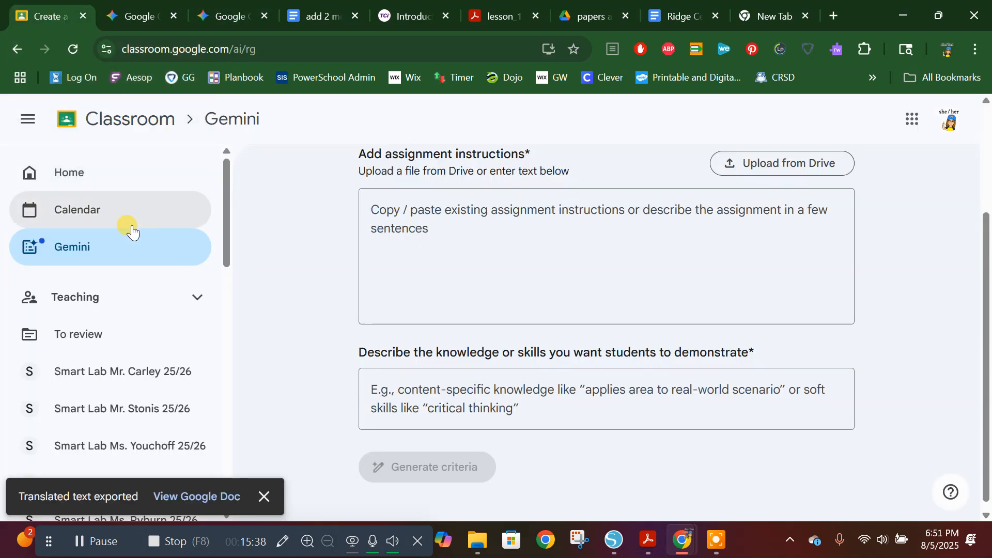
pyautogui.click(71, 258)
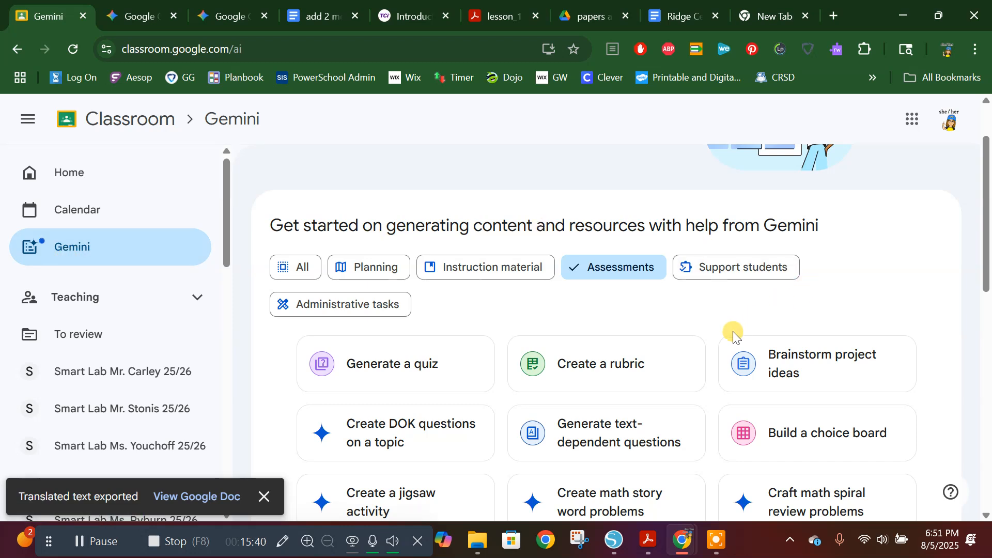
pyautogui.click(549, 377)
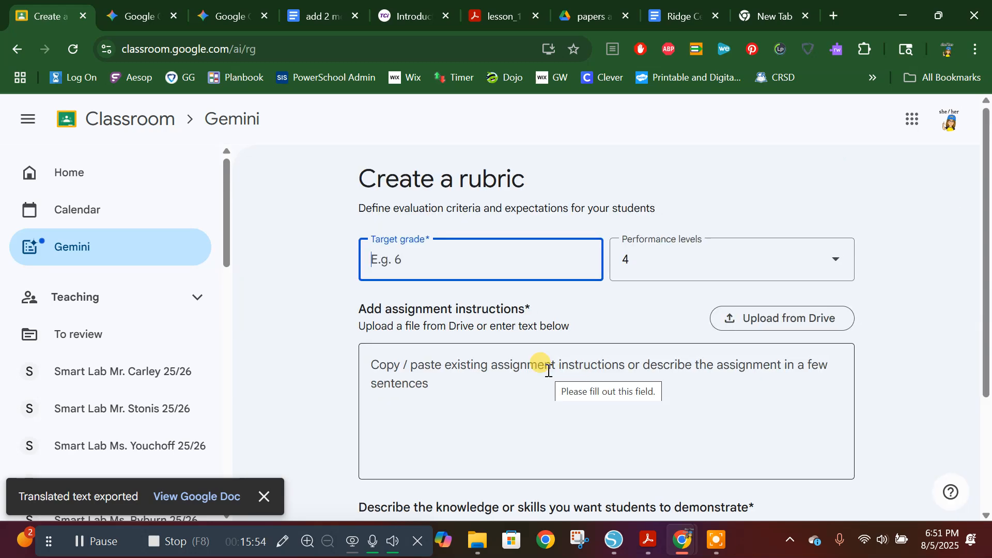
pyautogui.click(130, 254)
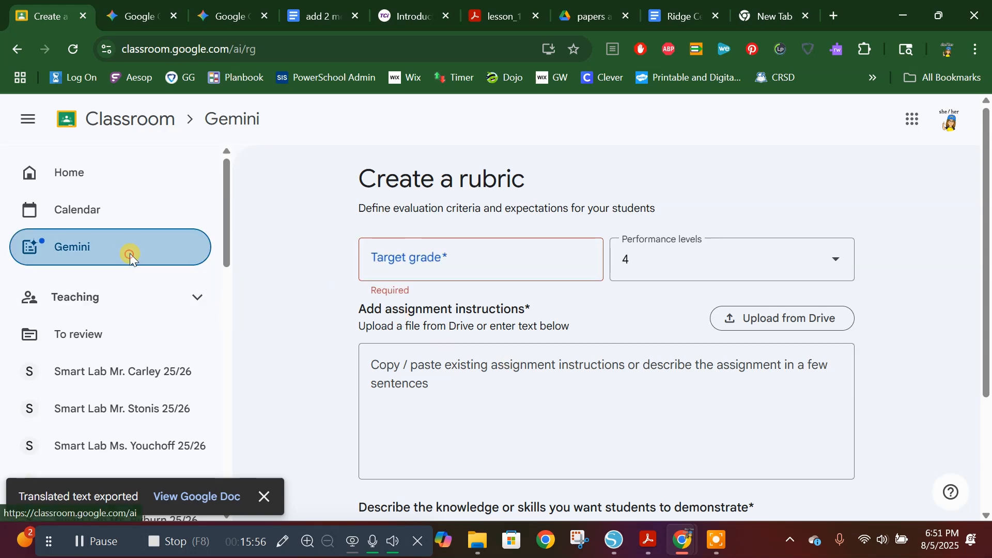